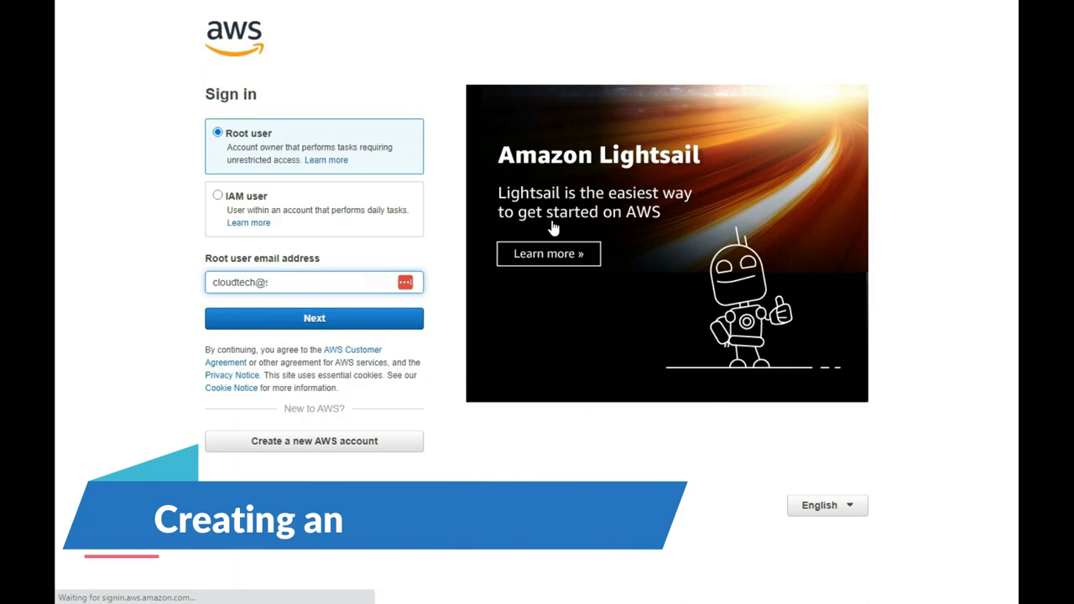
- Continue past the root user email step, paste the password, and sign in to Console Home
click(317, 324)
key(ctrl+v)
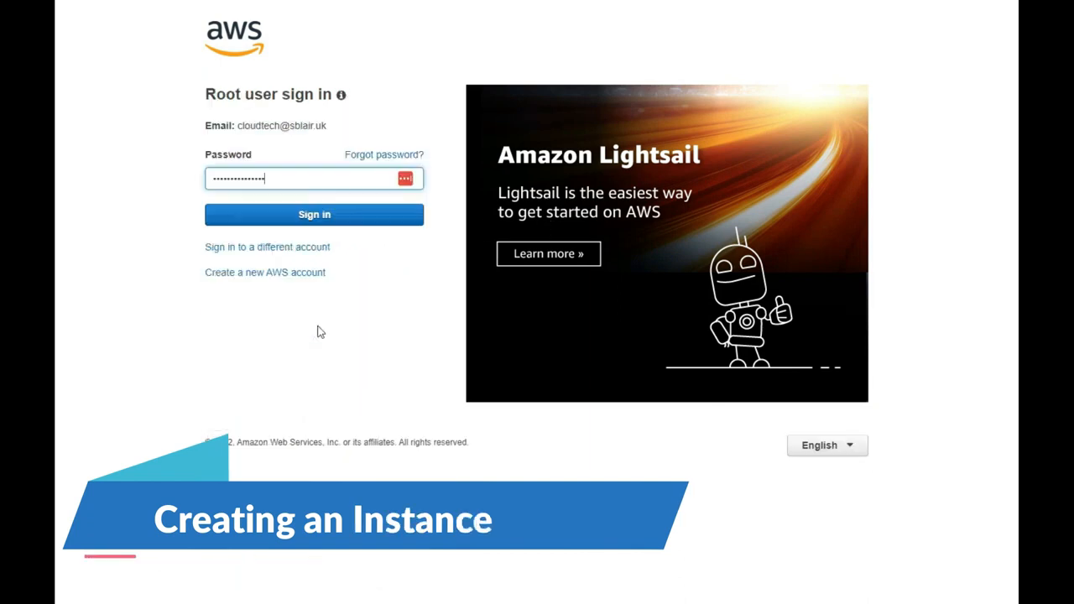
click(294, 222)
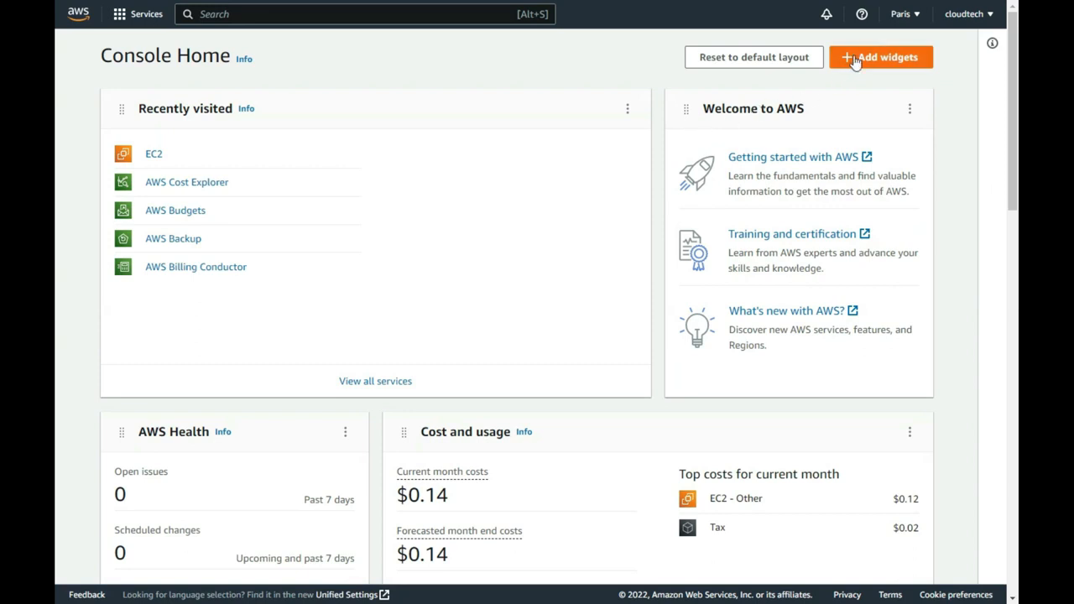
- Switch the region to Europe (London) and open EC2 from the Compute services
click(906, 17)
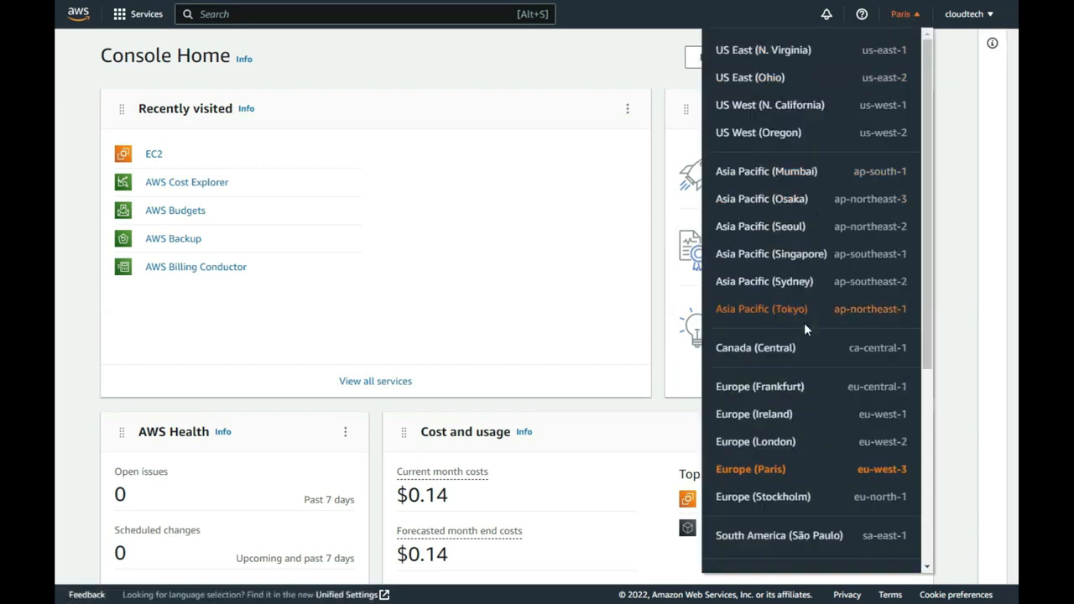
click(776, 449)
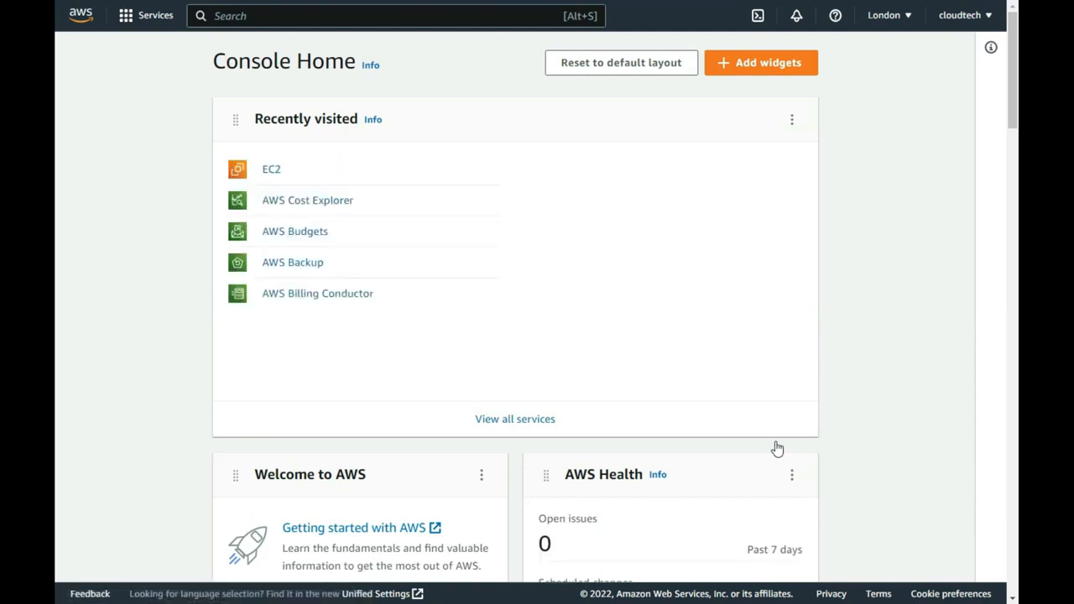
click(159, 24)
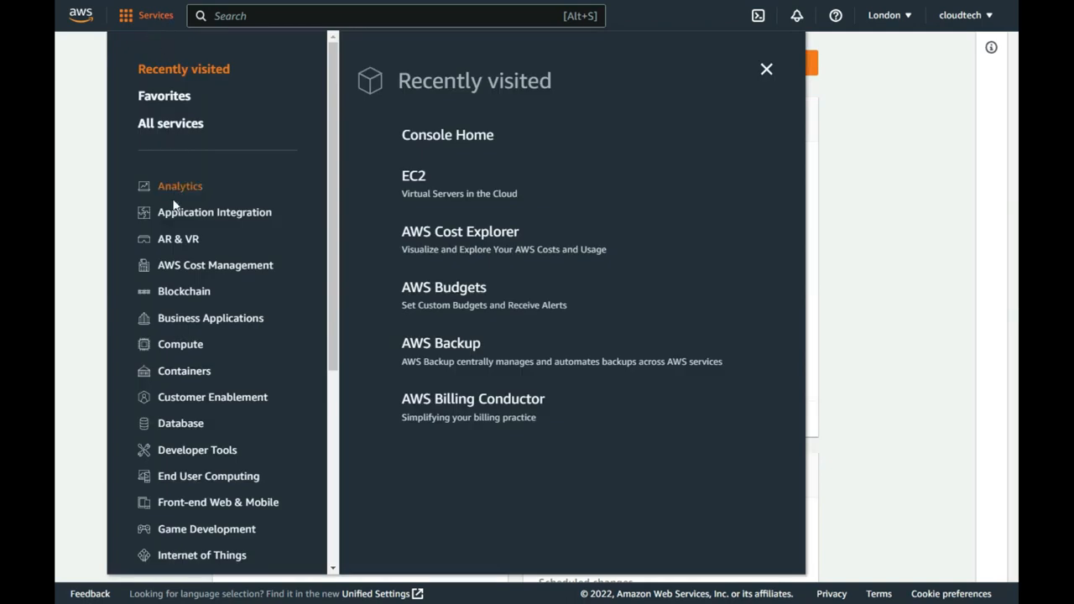
click(181, 346)
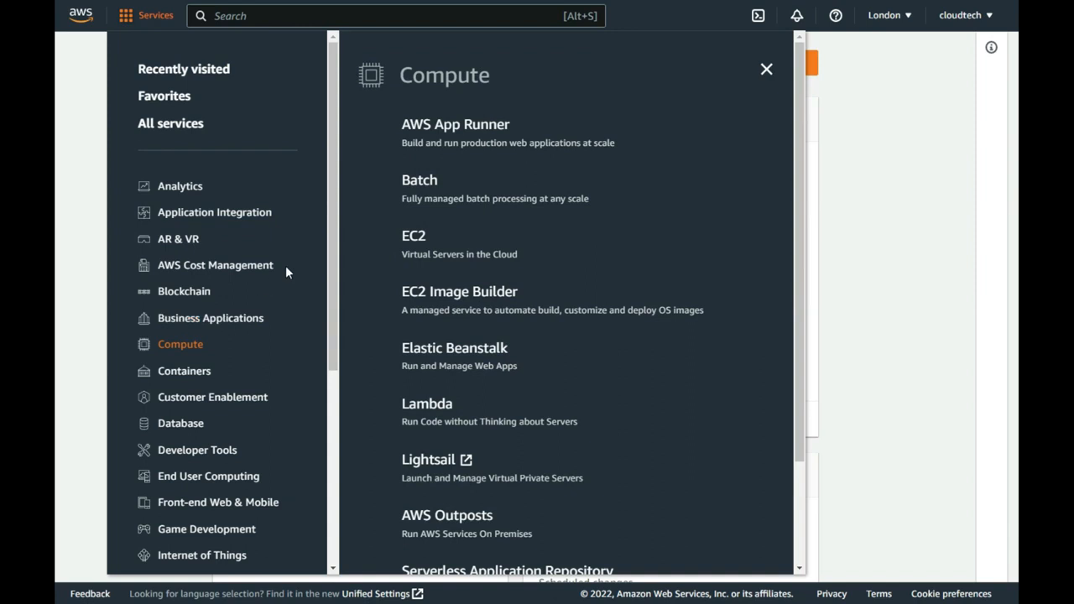
click(412, 239)
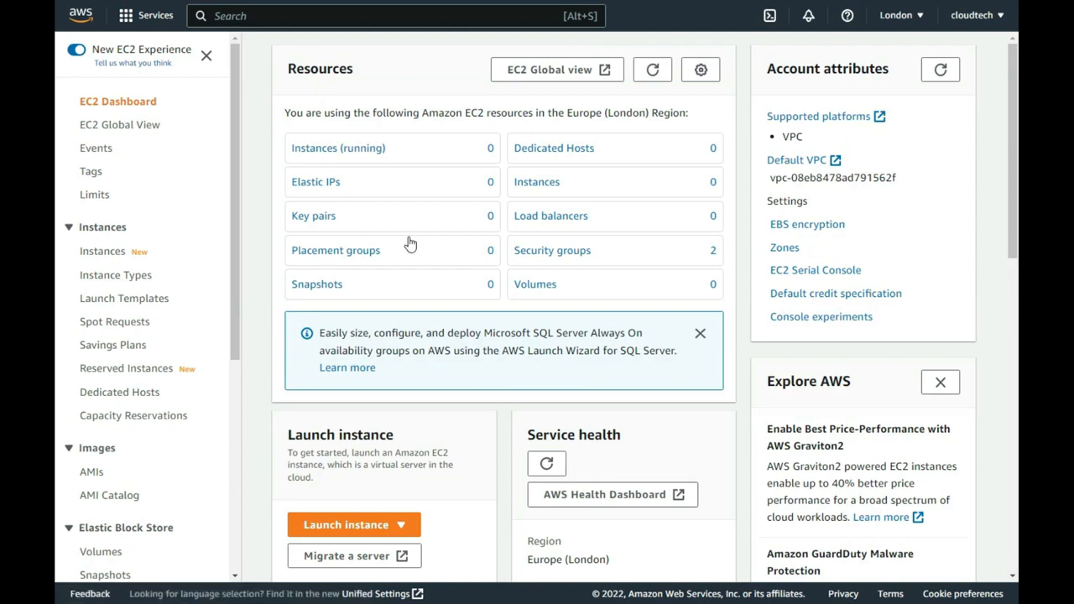
- Review EC2 Global View's region counts, then open the empty London Instances list
click(591, 76)
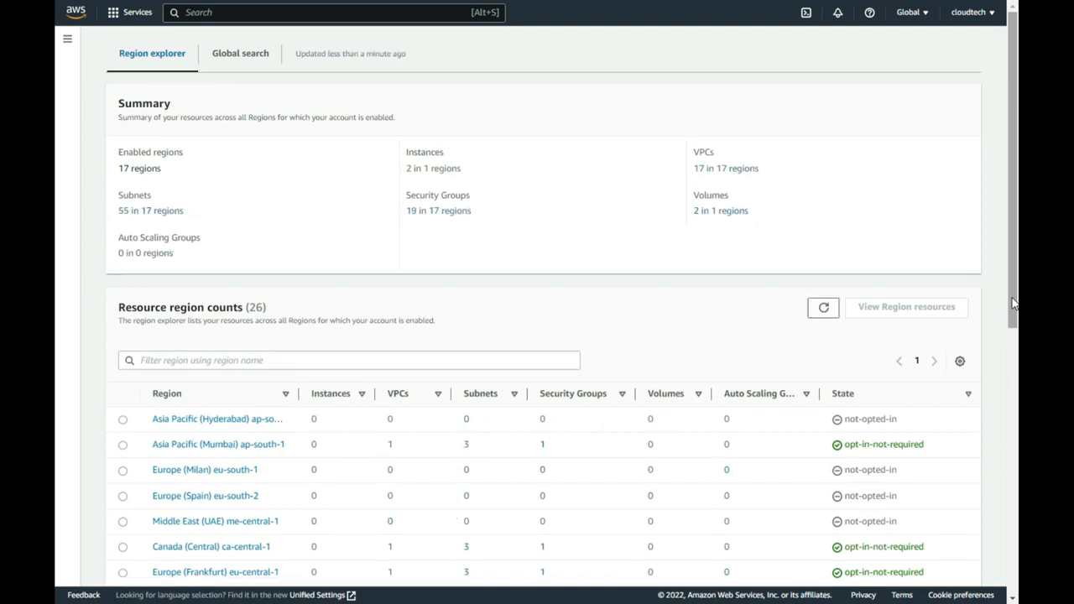
drag(1013, 303, 1010, 570)
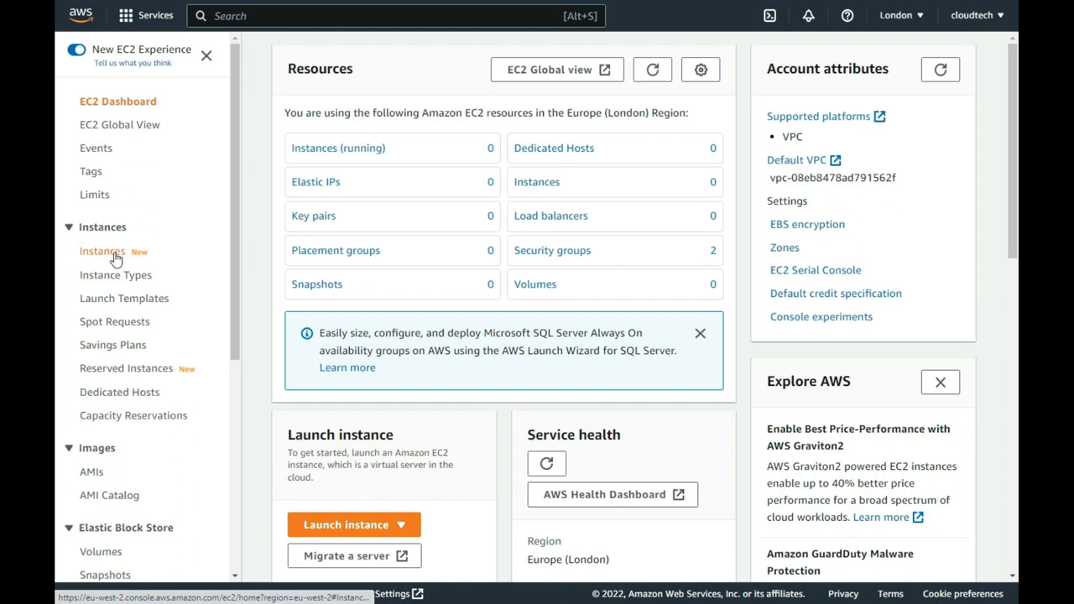
click(116, 260)
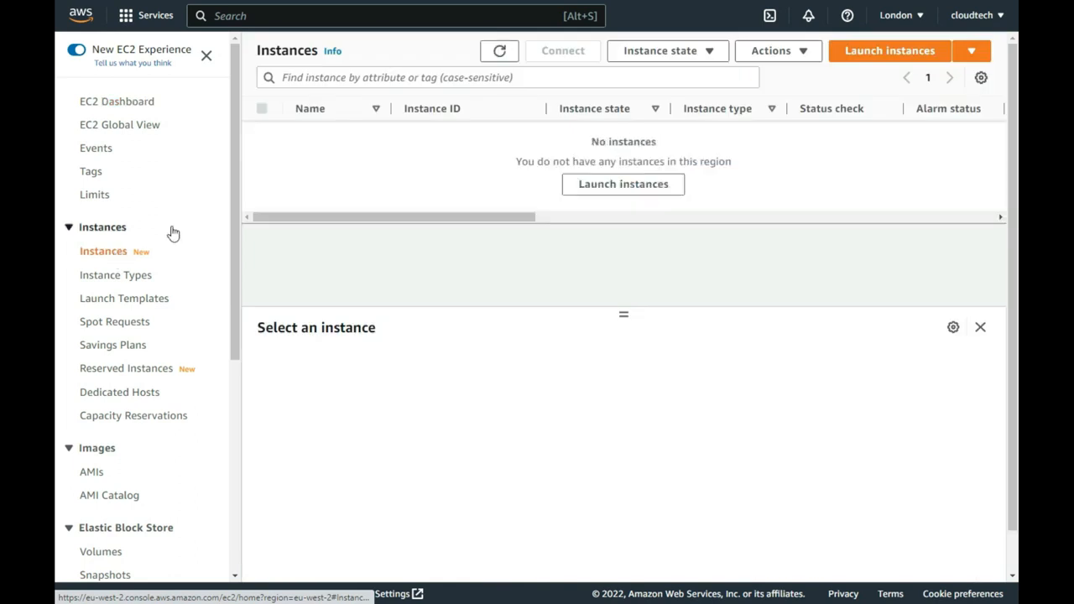
- Start a new instance launch and name it Instance-1
click(843, 59)
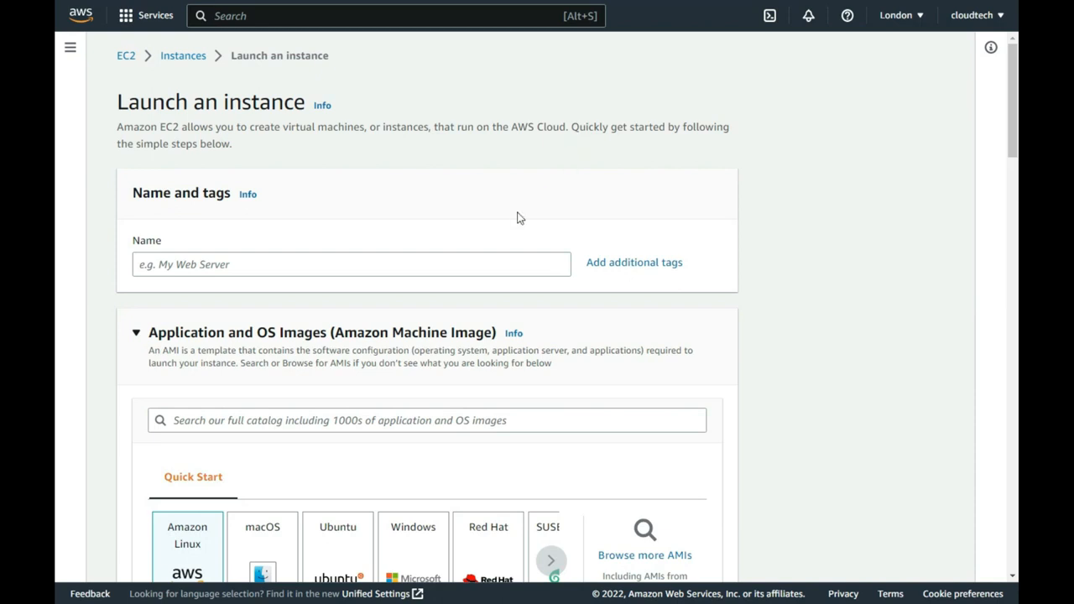
click(502, 268)
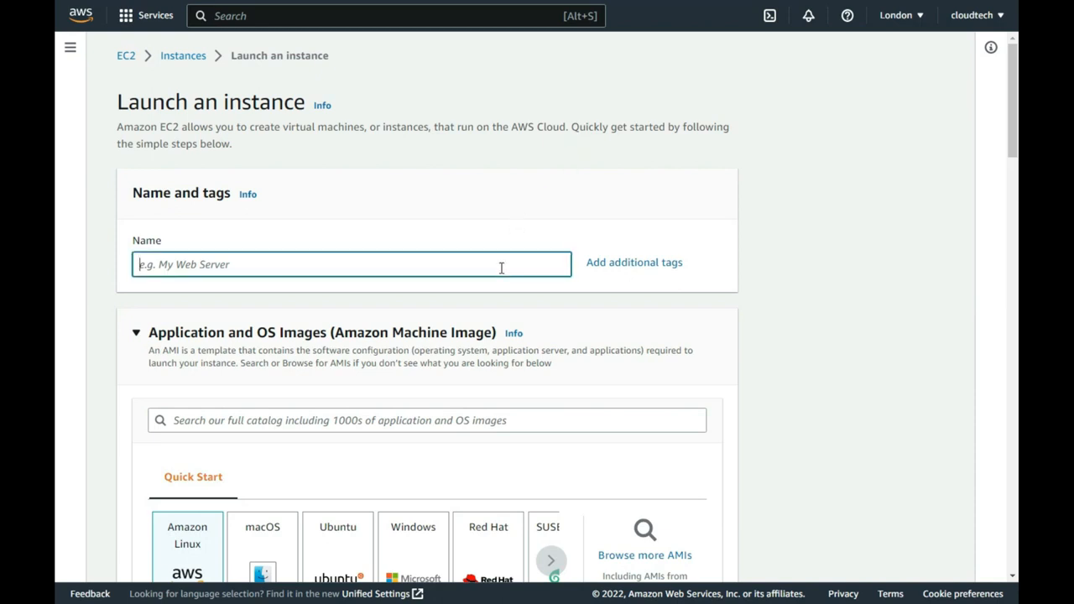
text(Instance-1)
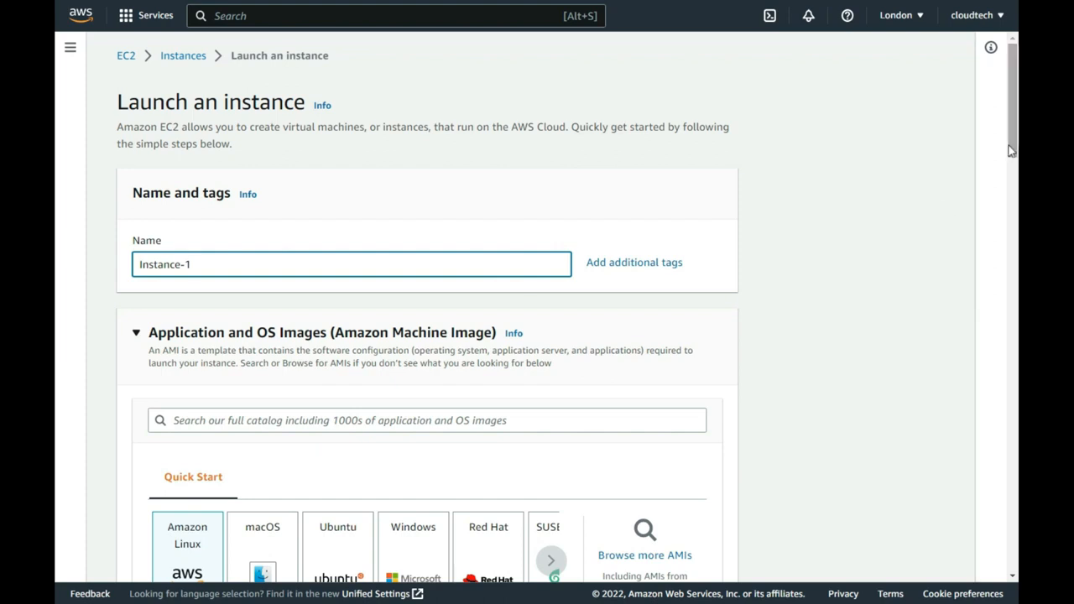
drag(1013, 150, 1011, 197)
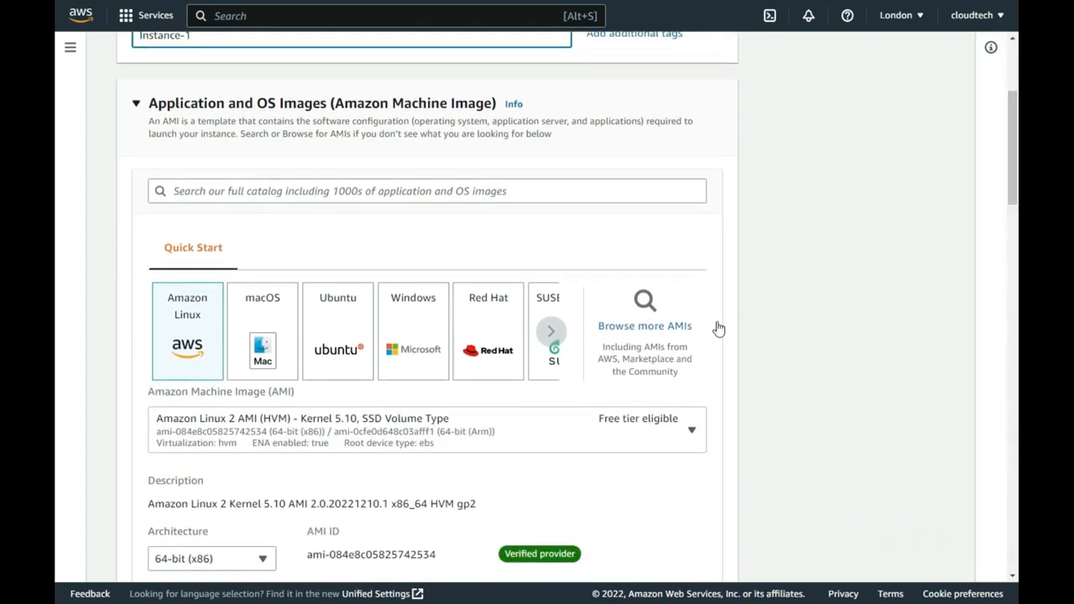
- Choose the Ubuntu Server 22.04 LTS image with 64-bit (x86) architecture
click(552, 334)
double_click(552, 335)
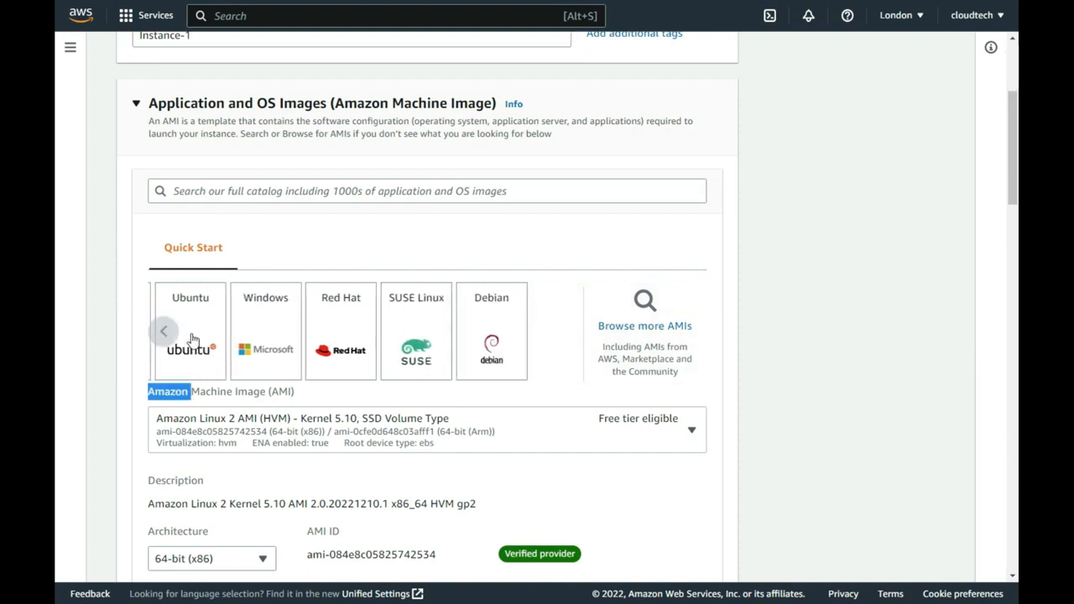
double_click(166, 336)
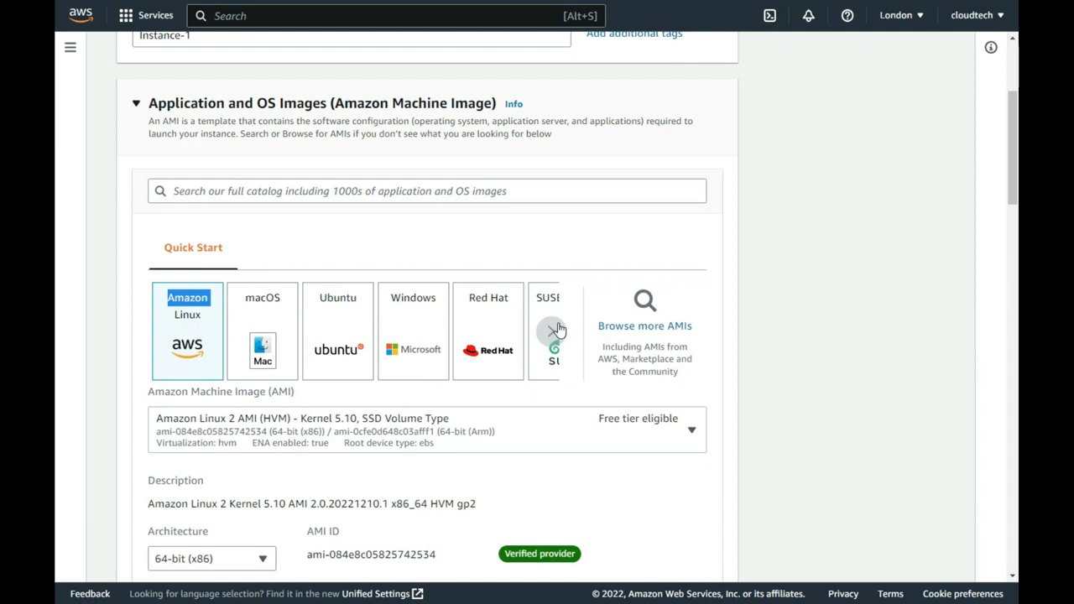
click(341, 331)
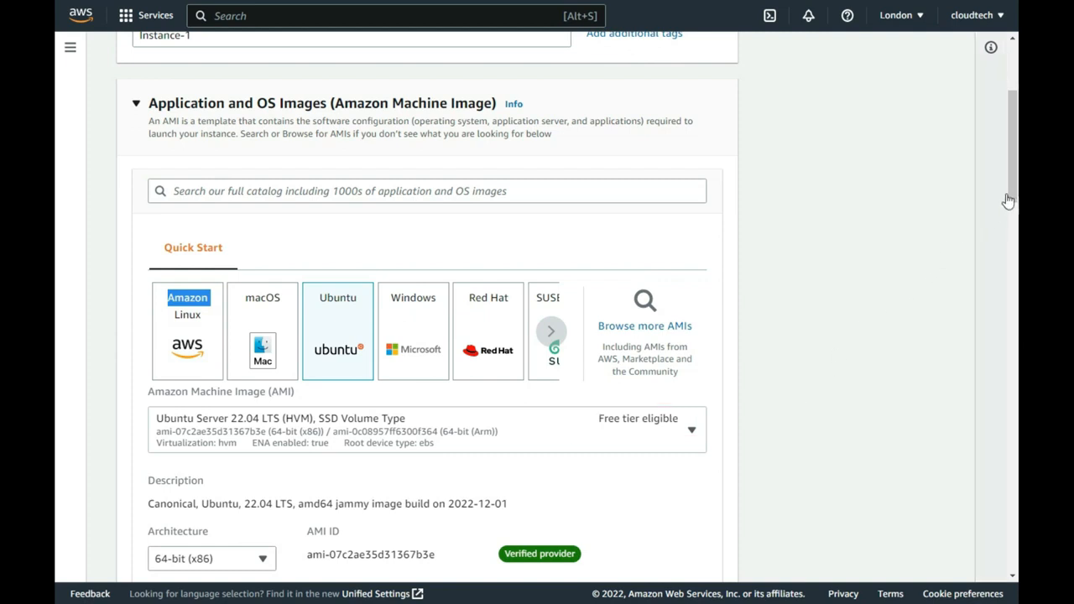
scroll(1013, 203, down, 2)
drag(1013, 203, 1004, 229)
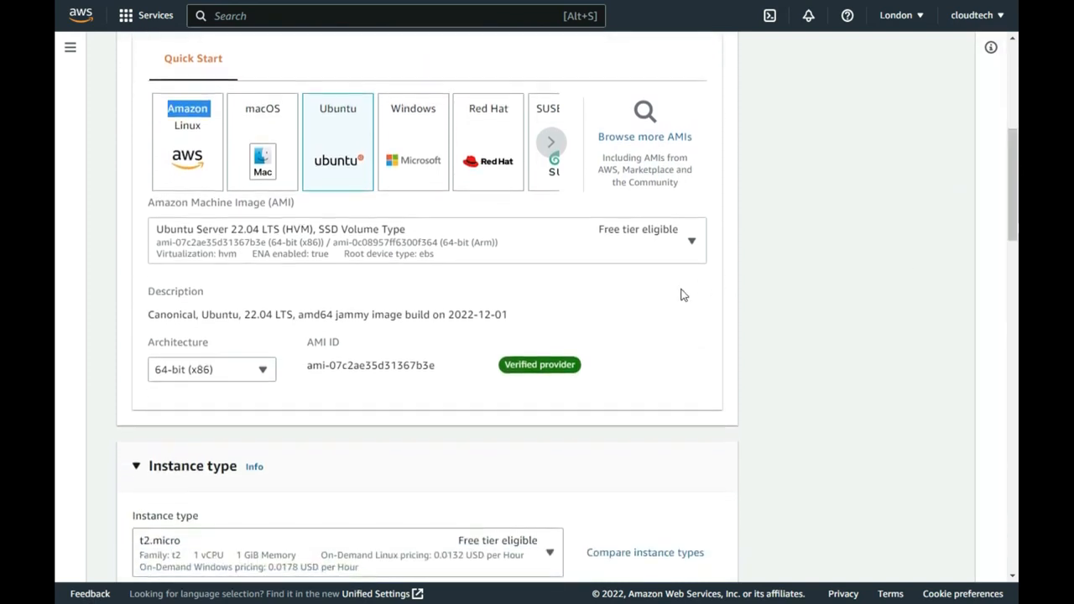
click(678, 252)
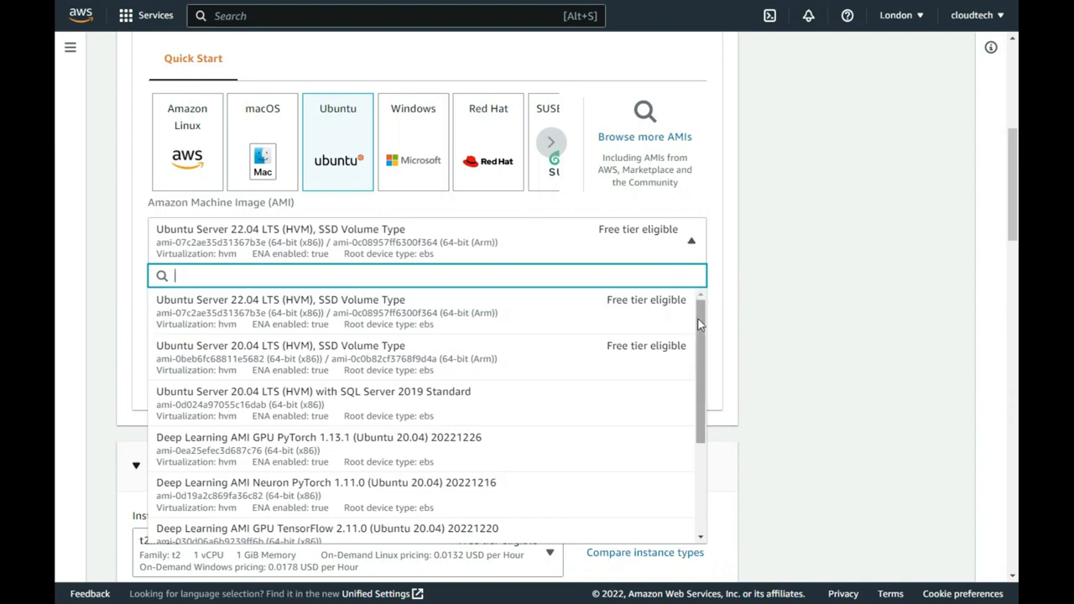
drag(702, 326, 697, 302)
click(602, 299)
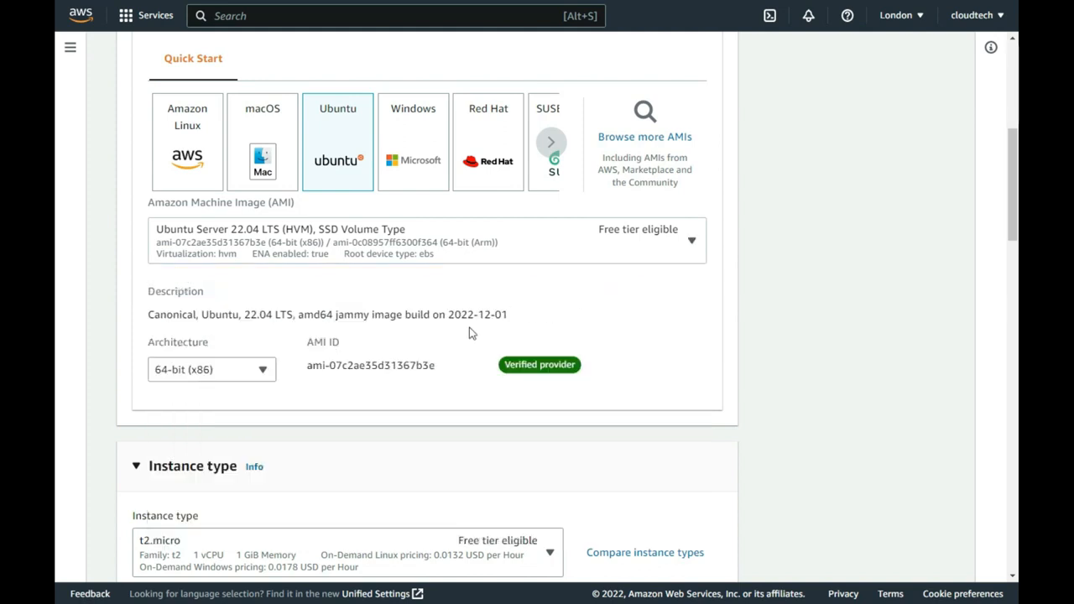
click(262, 371)
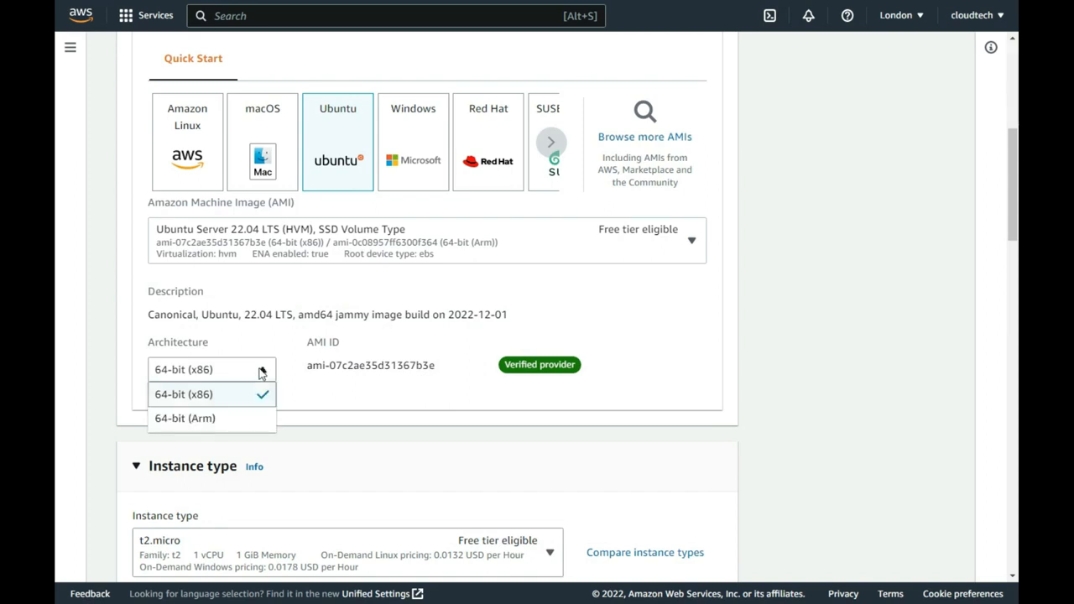
click(262, 371)
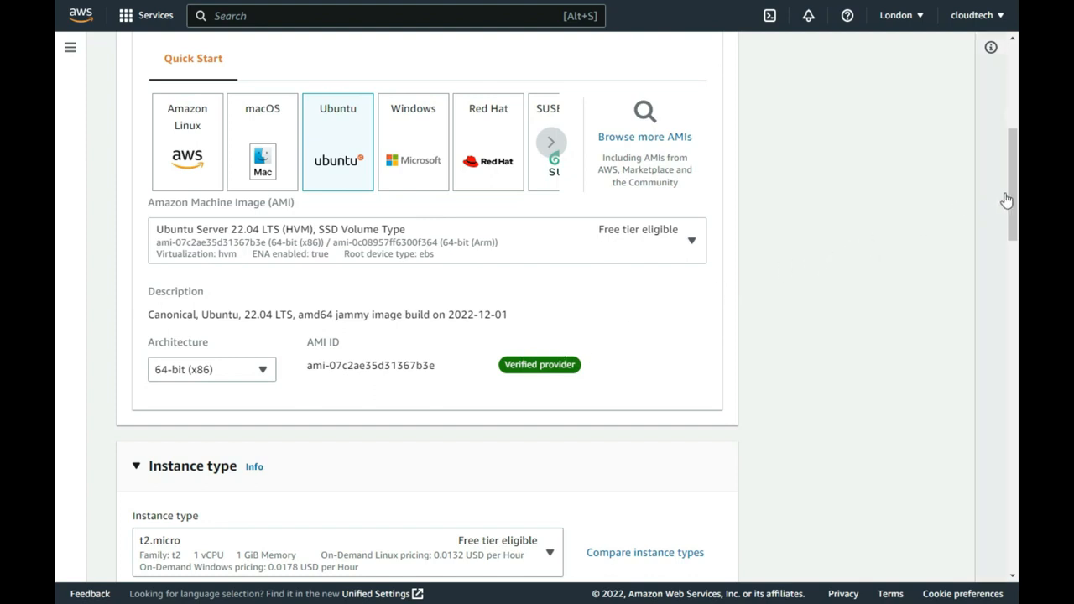
drag(1010, 190, 1004, 258)
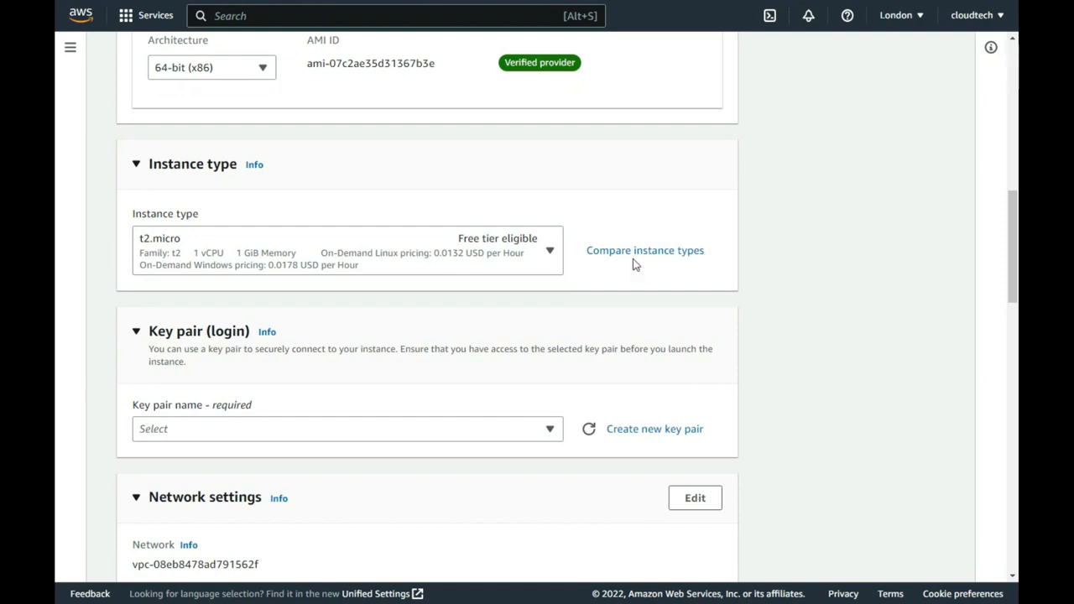
click(550, 252)
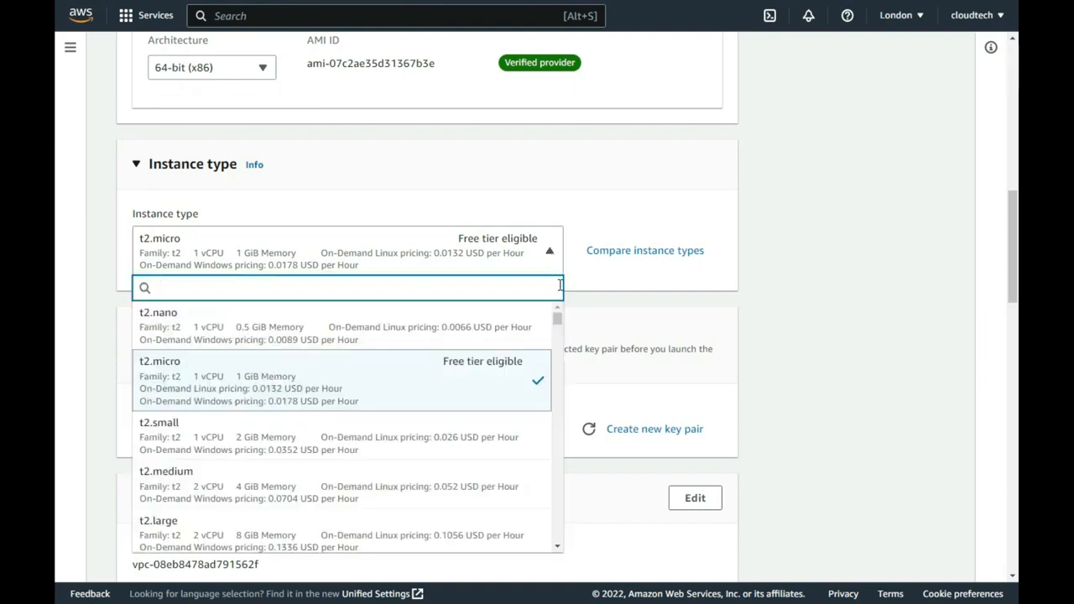
mouse_move(558, 324)
mouse_down()
mouse_move(563, 378)
mouse_move(565, 313)
mouse_up()
click(577, 298)
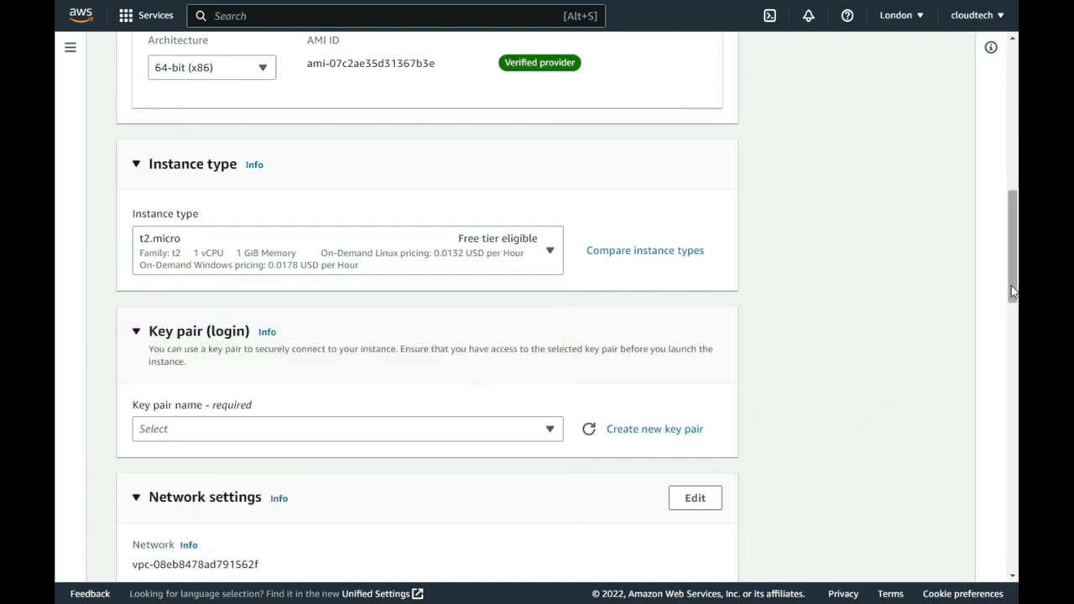
scroll(1008, 315, down, 3)
drag(1009, 325, 1000, 343)
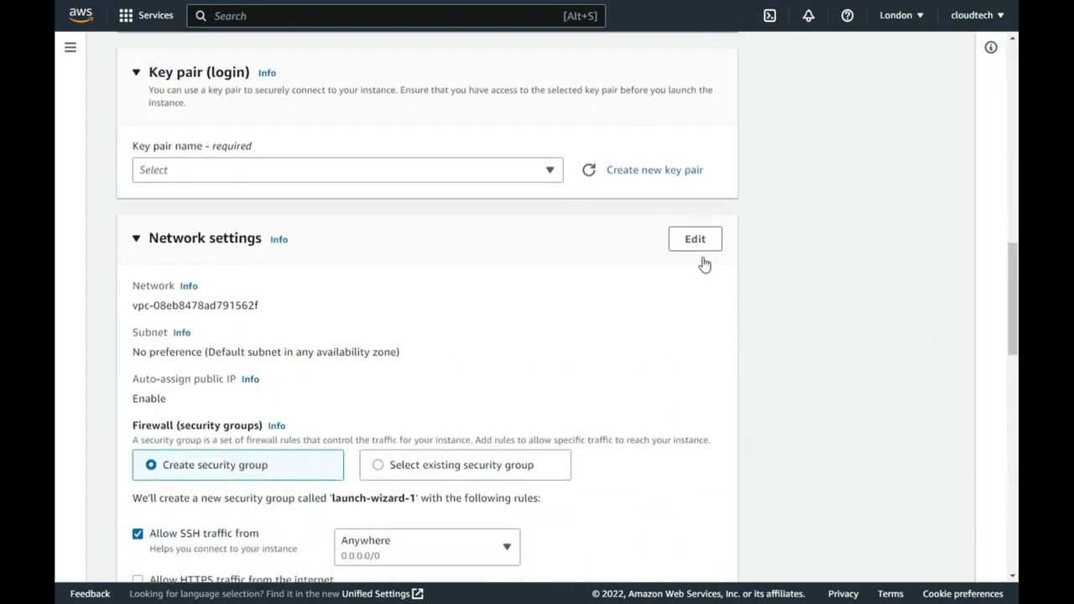
- Create key pair AWS-YouTube in .ppk format and save it as a PuTTY Private Key File
click(651, 174)
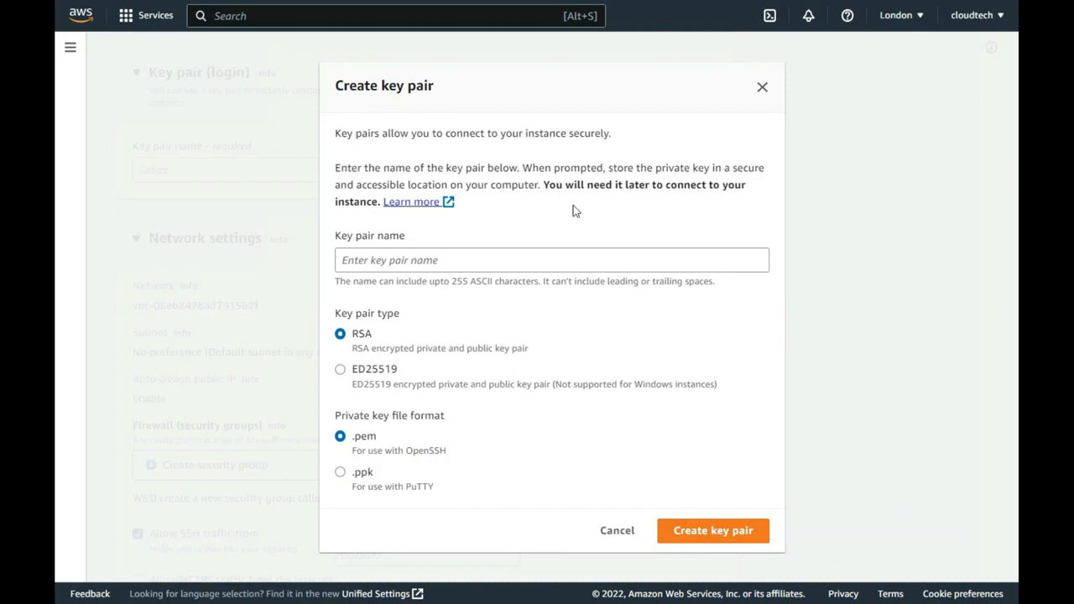
click(435, 264)
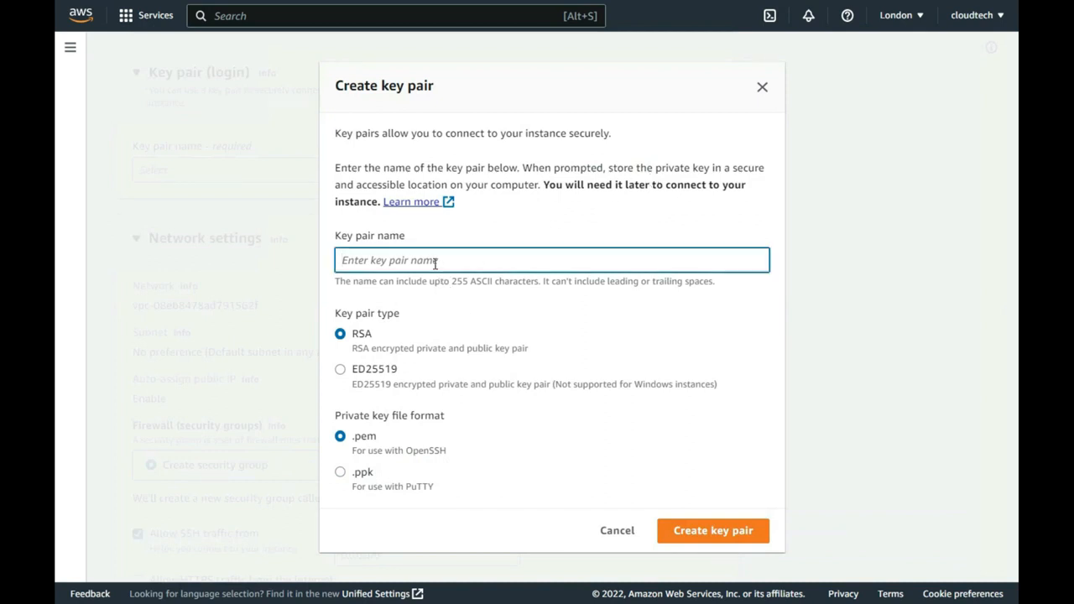
text(AWS-YouTube)
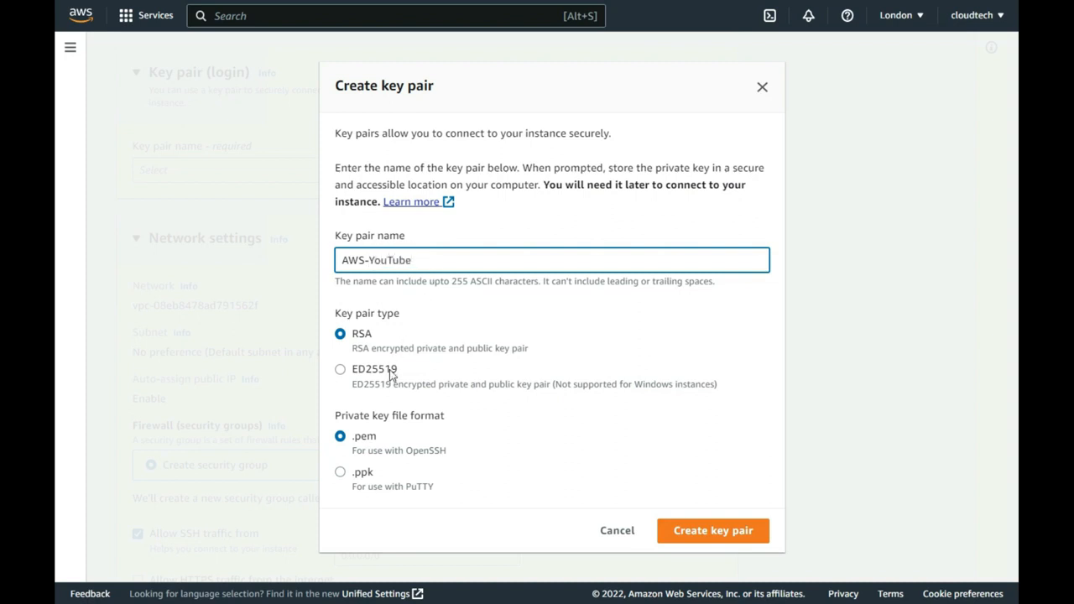
click(340, 473)
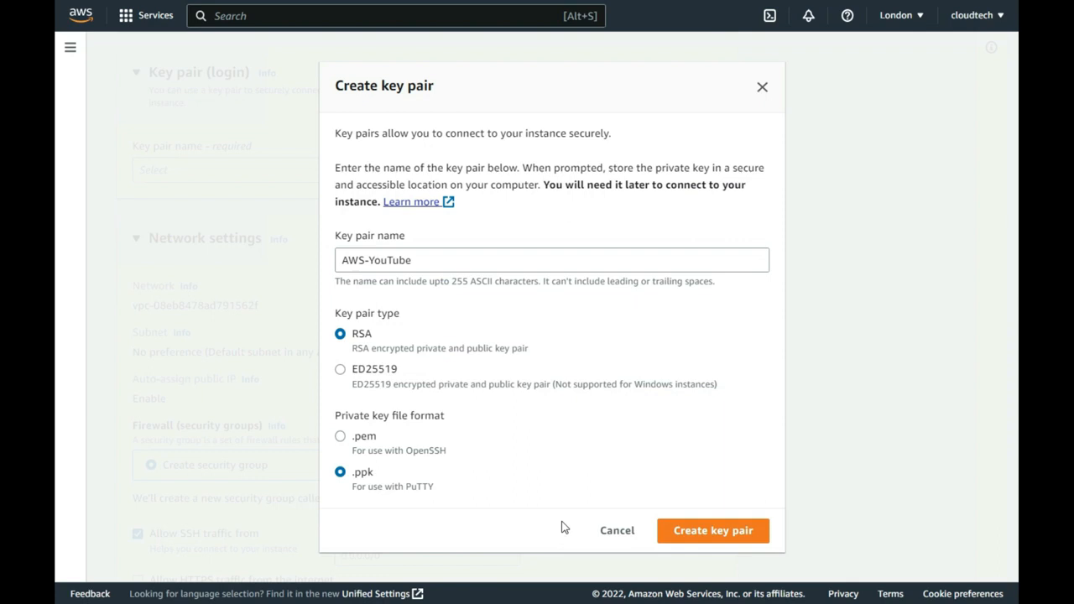
click(690, 531)
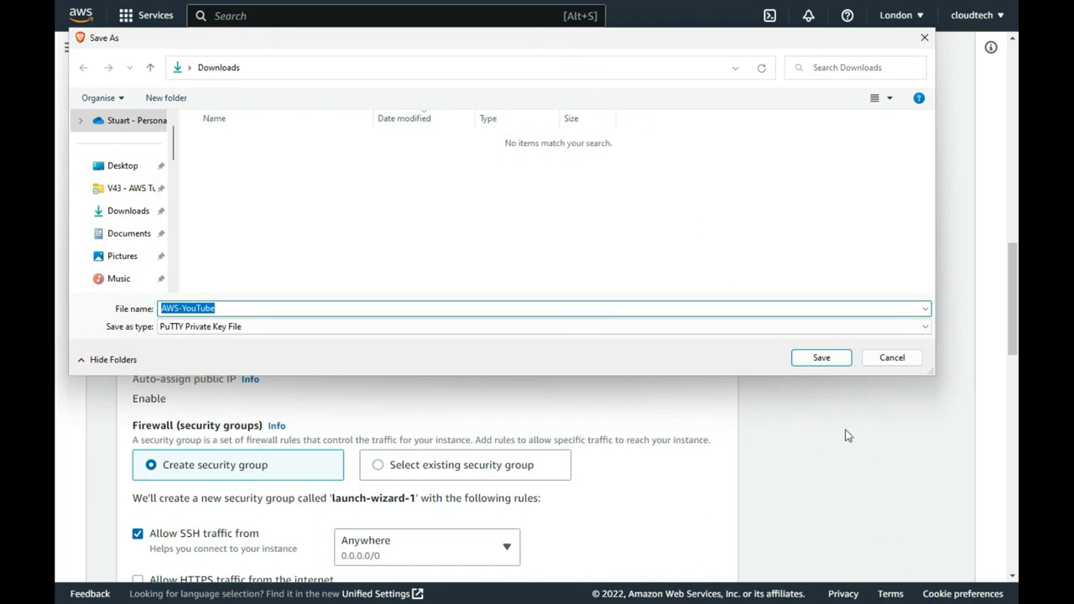
click(819, 359)
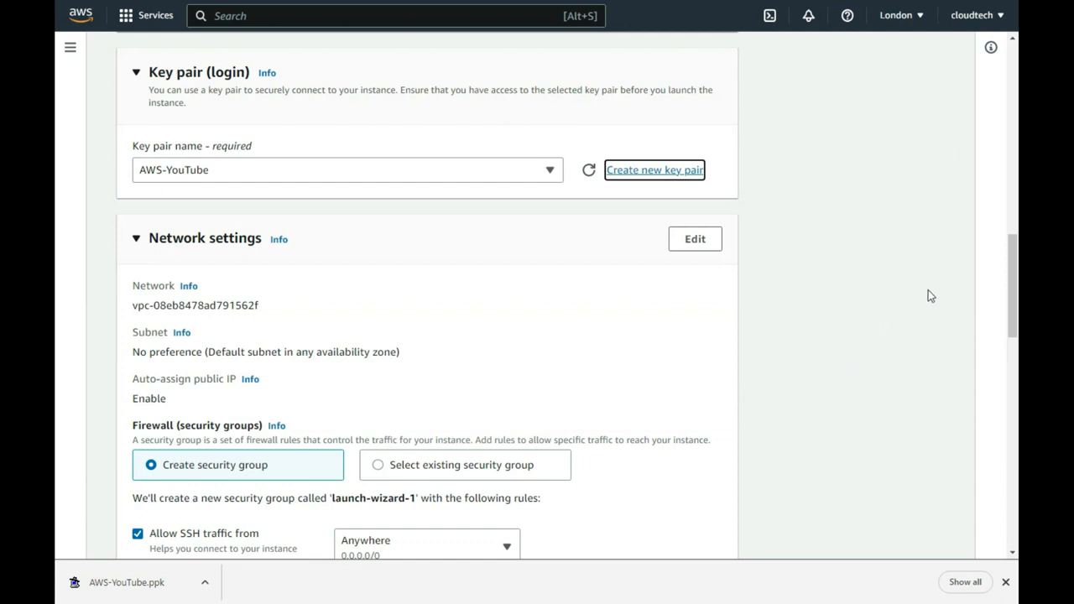
- Put the instance in the eu-west-2a subnet under Network settings
drag(1014, 292, 1013, 329)
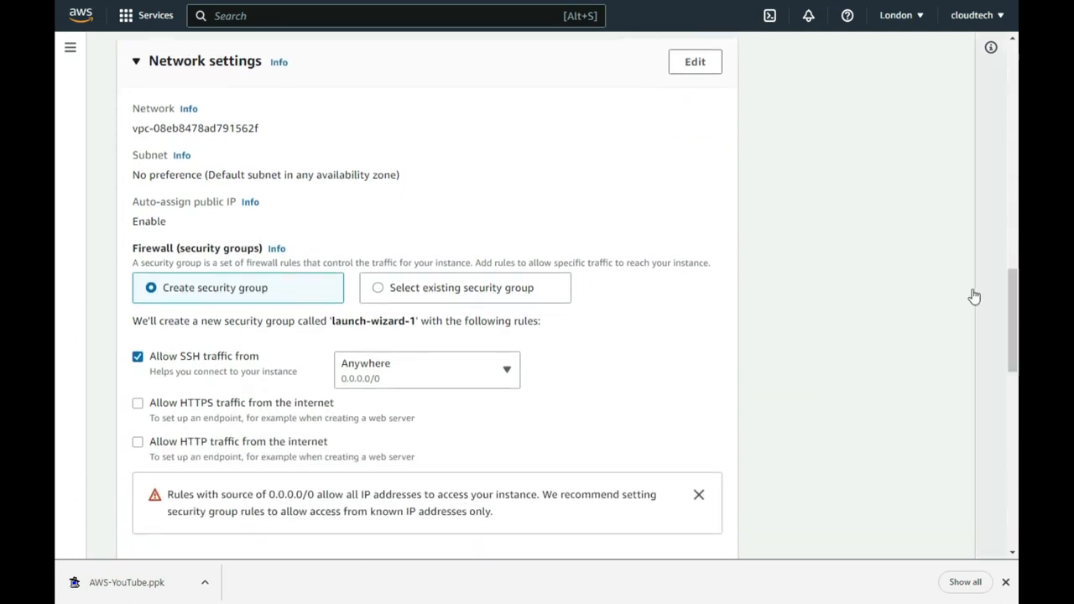
click(705, 73)
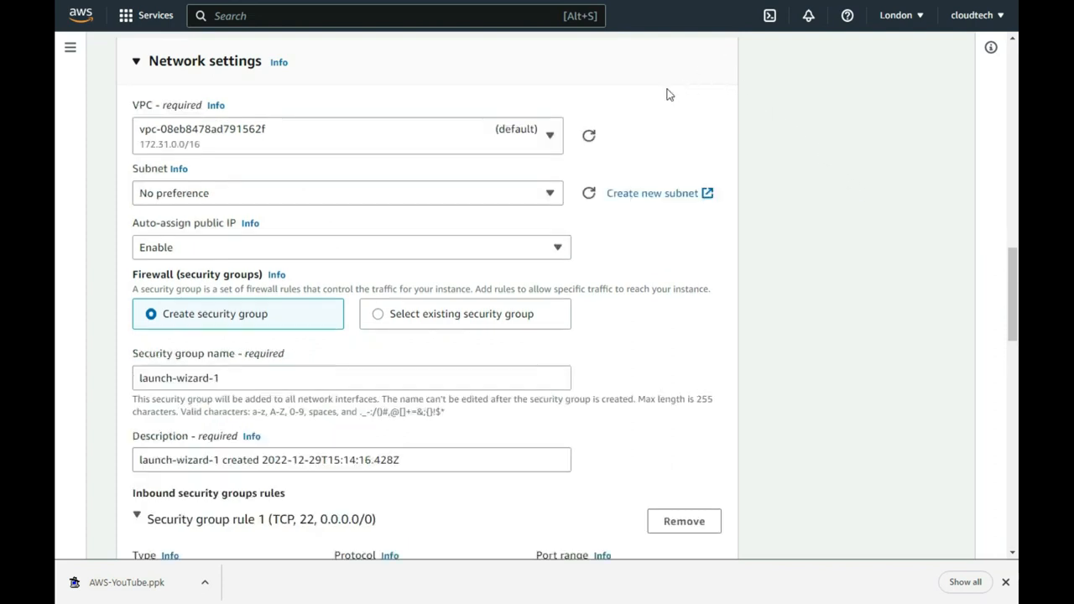
click(551, 195)
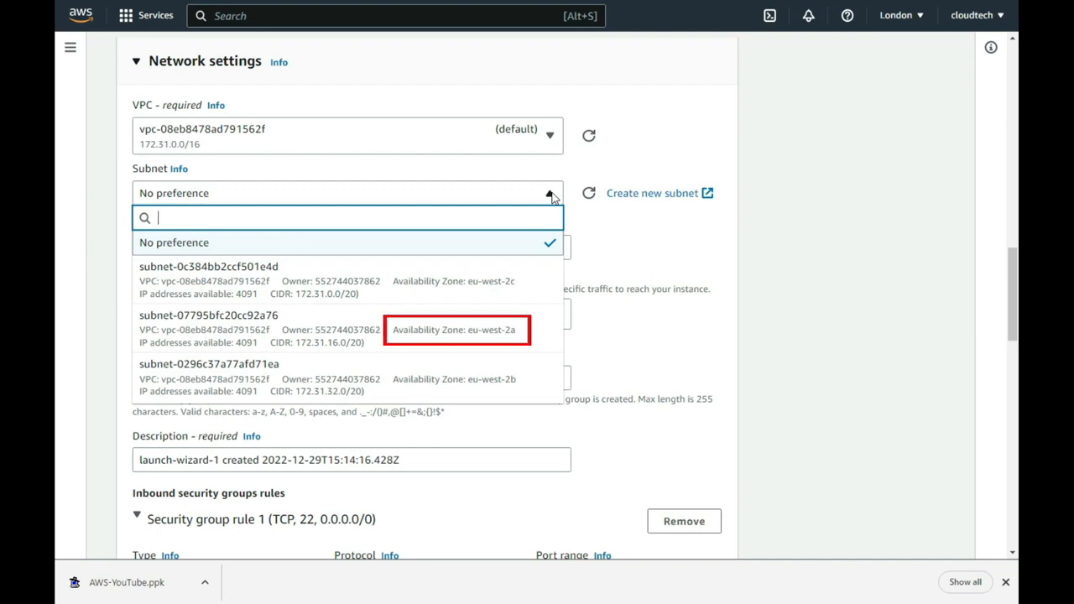
click(528, 320)
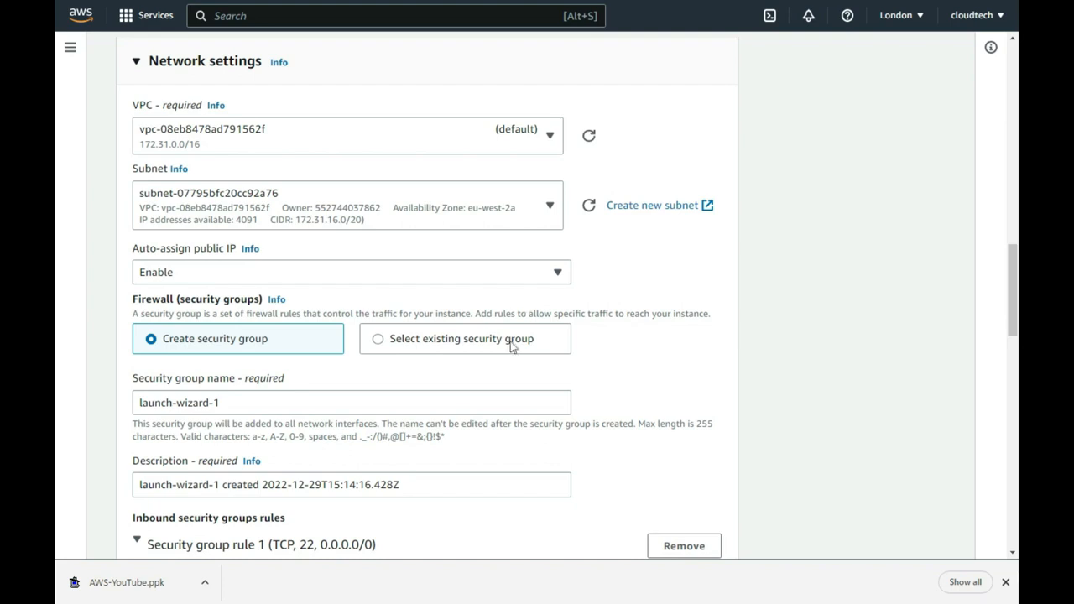
- Name the security group youtube-firewall-security-group, described as youtube-firewall-security-group-description
click(429, 403)
drag(428, 402, 131, 405)
text(youtube-firewall-security-group)
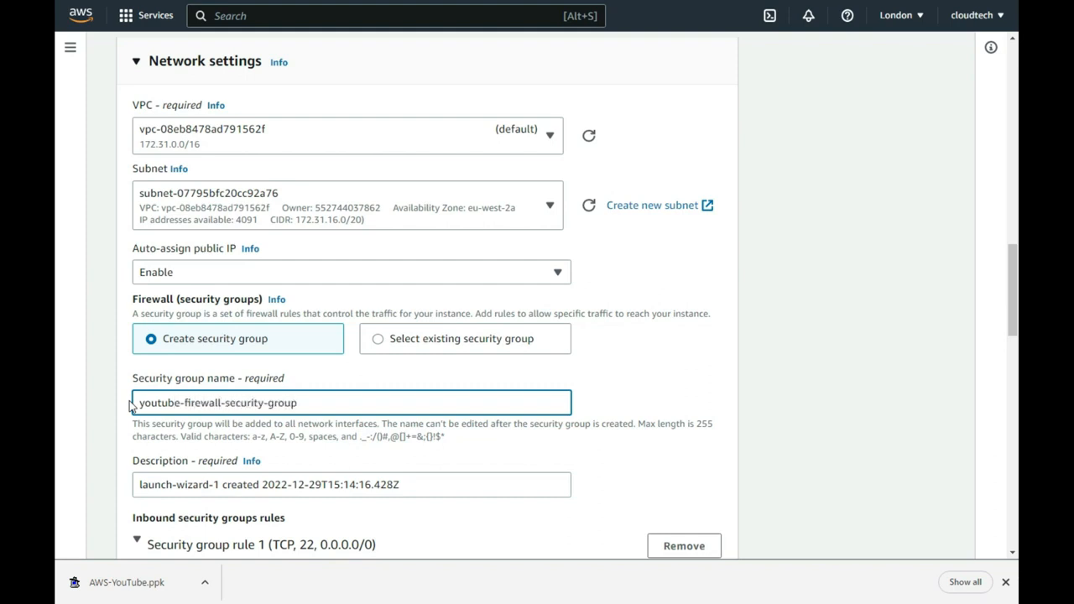
drag(308, 404, 134, 405)
key(ctrl+c)
right_click(161, 409)
click(189, 155)
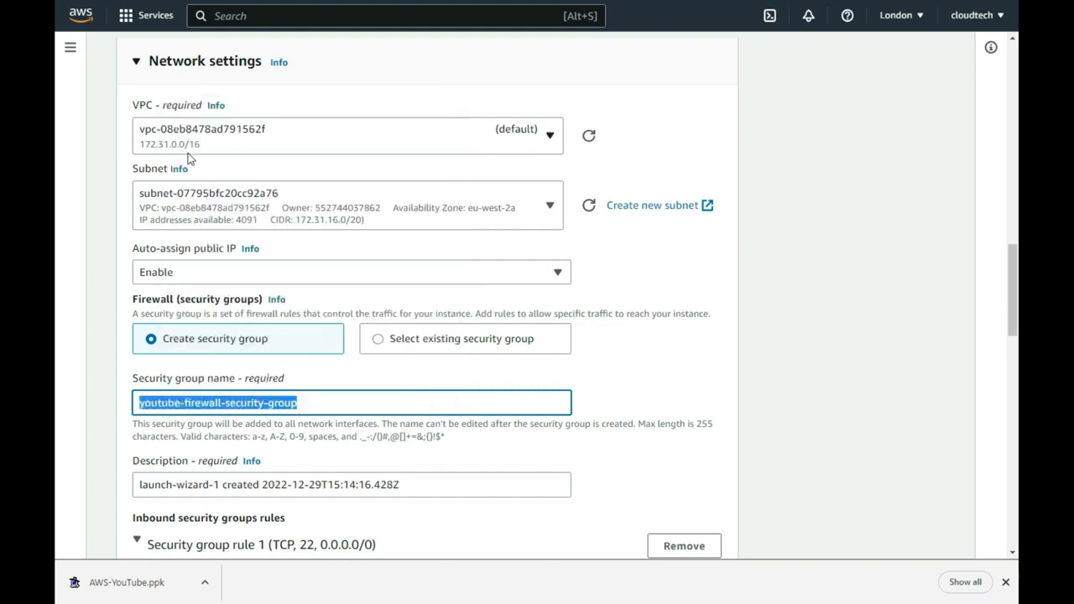
drag(409, 485, 141, 486)
right_click(185, 492)
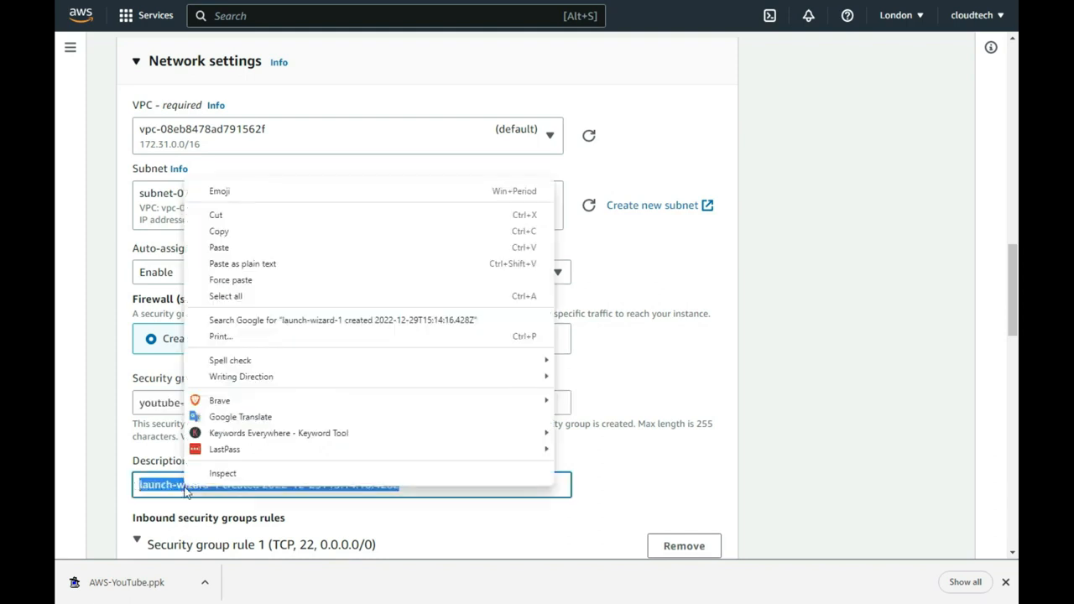
click(219, 249)
text(-description)
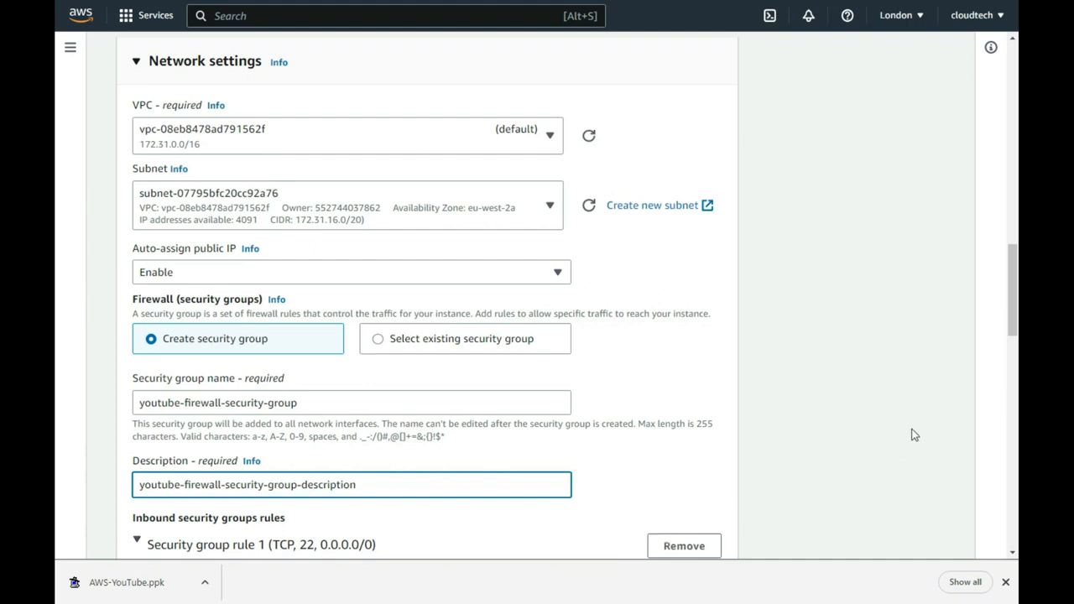
drag(1014, 319, 1003, 379)
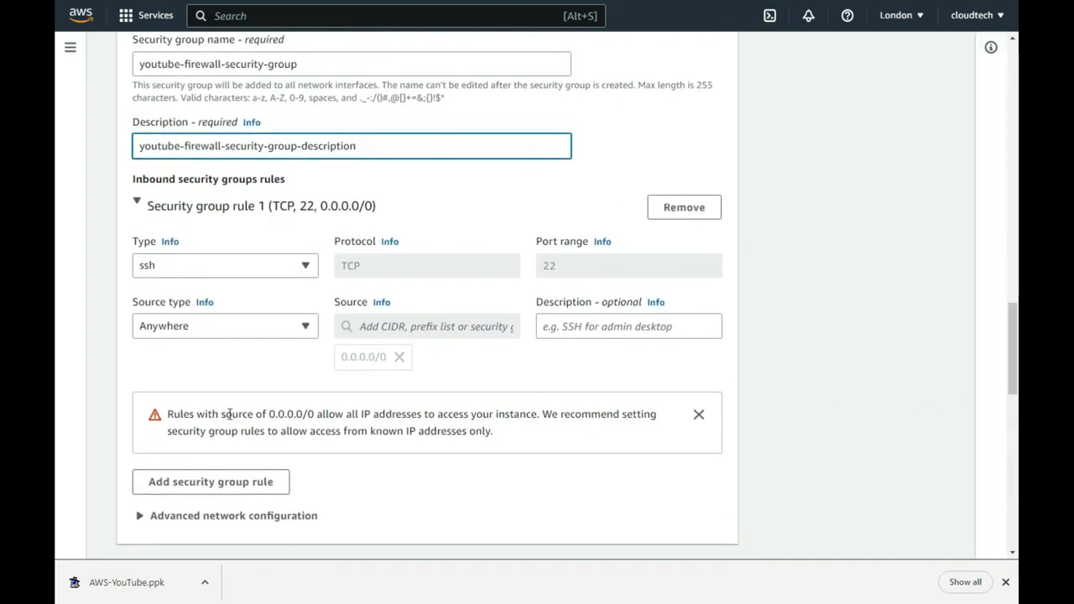
click(306, 327)
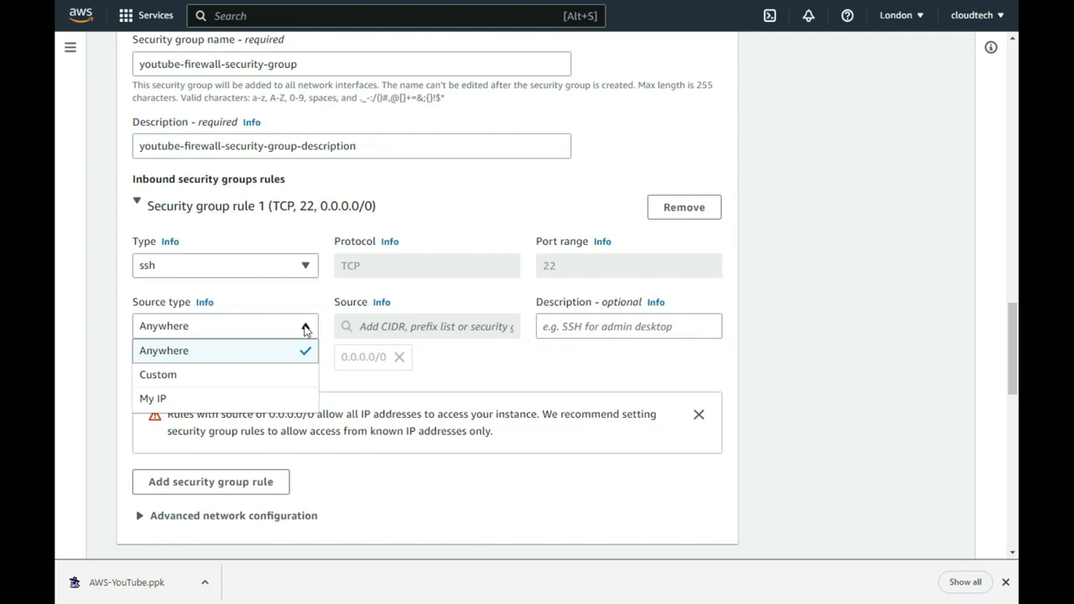
click(305, 330)
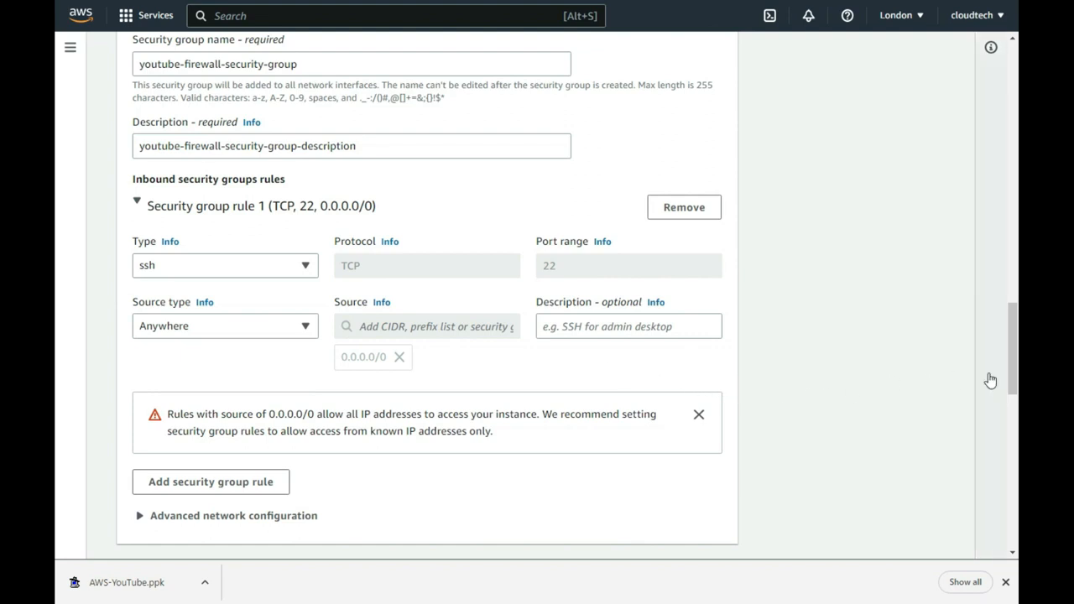
drag(1013, 365, 1000, 429)
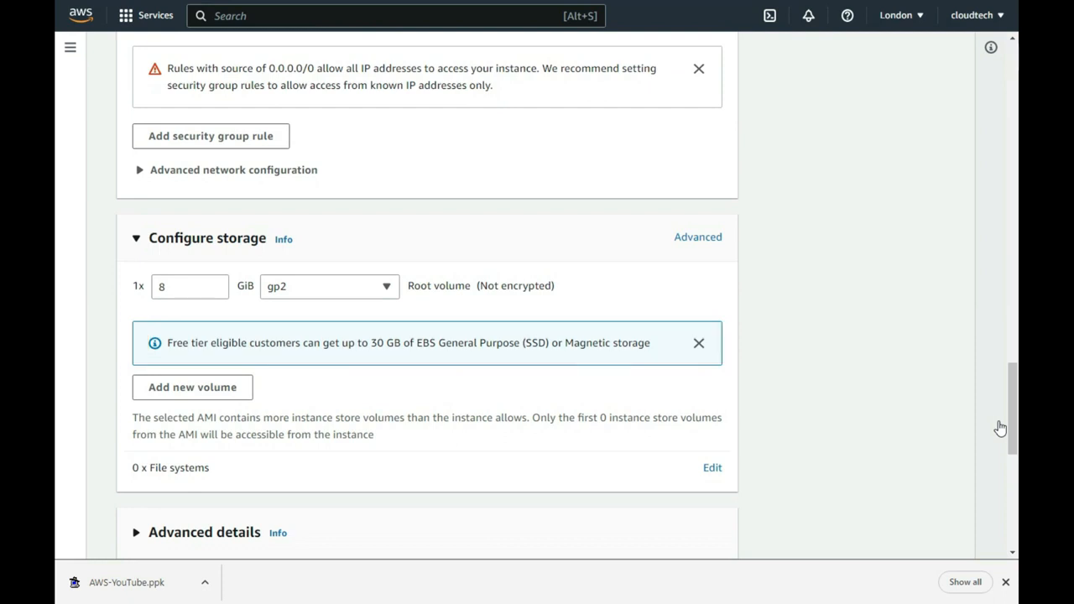
drag(1013, 406, 1007, 510)
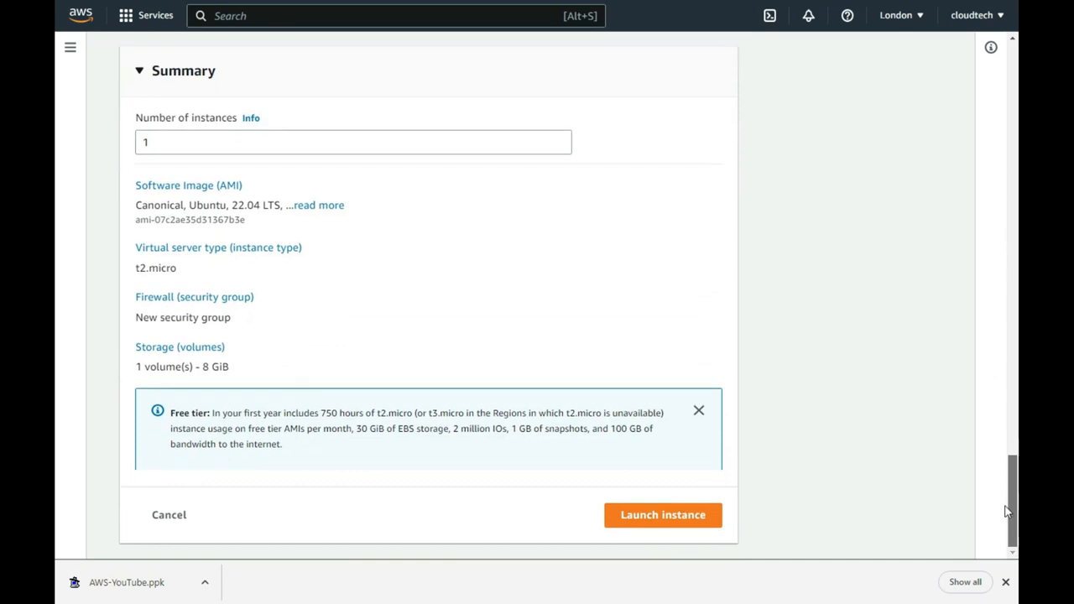
- Launch the instance and go to the list of all instances
click(709, 526)
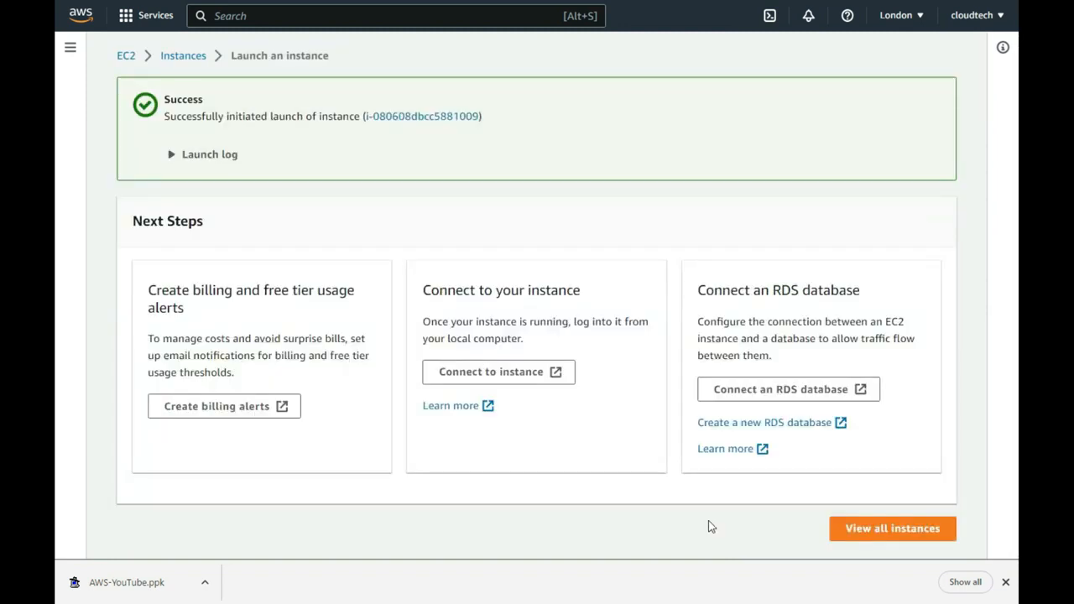
click(854, 533)
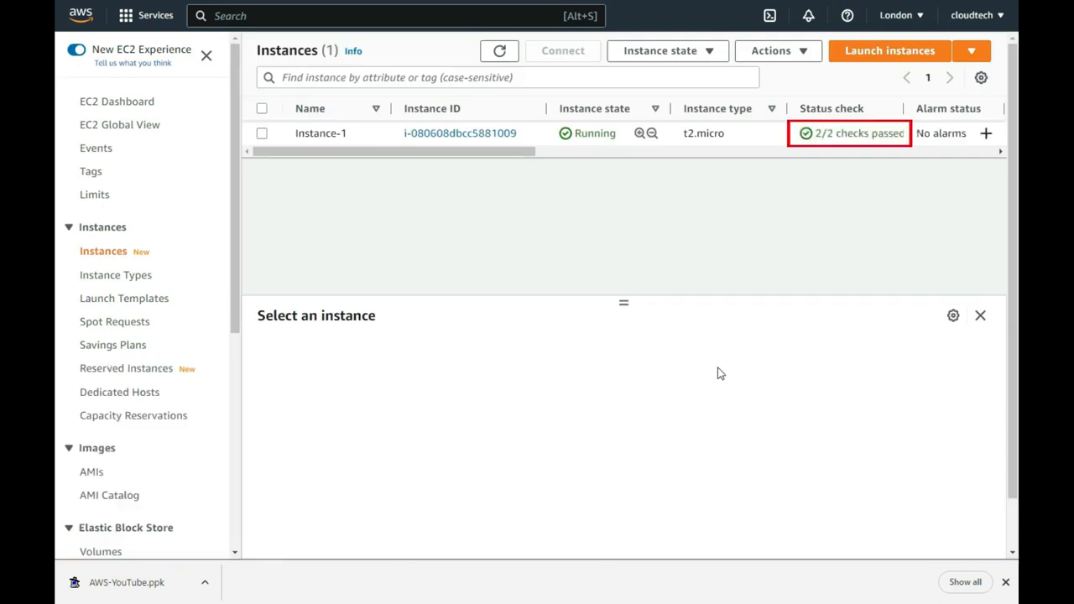
- Select Instance-1, confirm its youtube-firewall-security-group security group, and return to Details
click(262, 133)
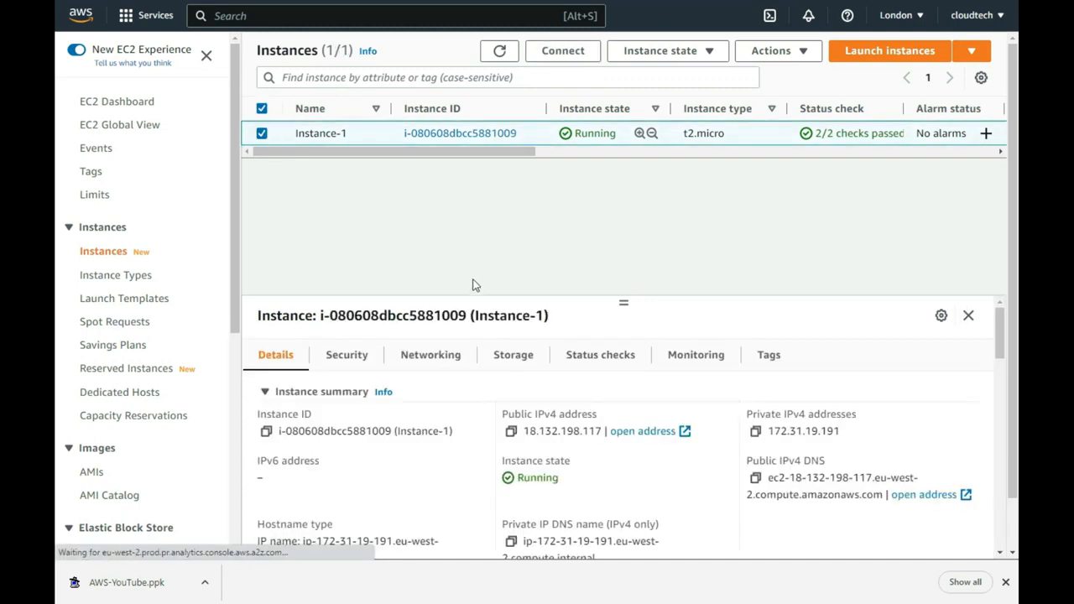
drag(622, 302, 602, 191)
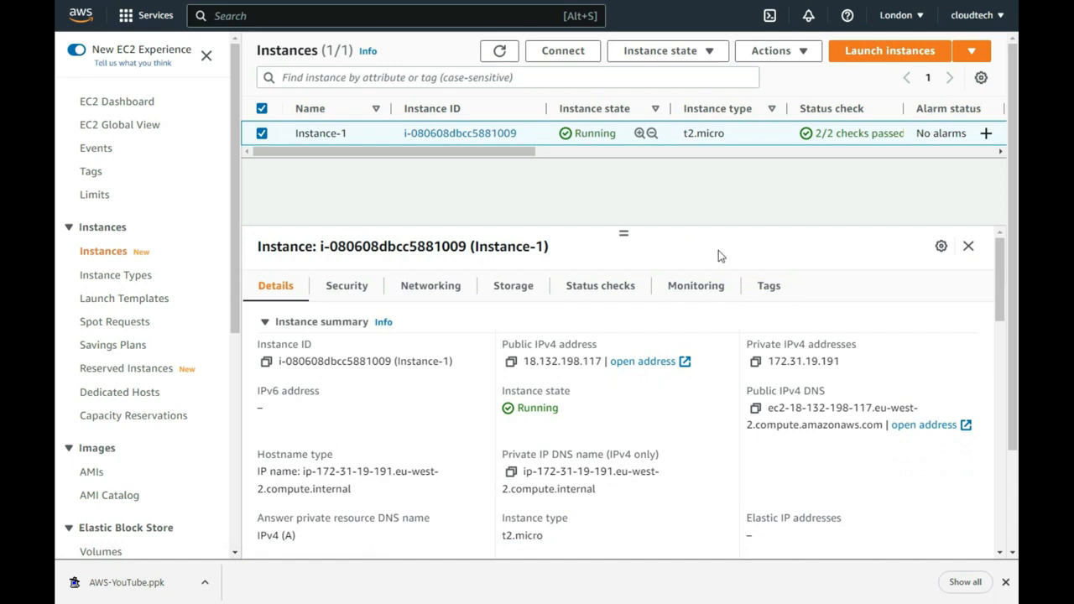
click(348, 291)
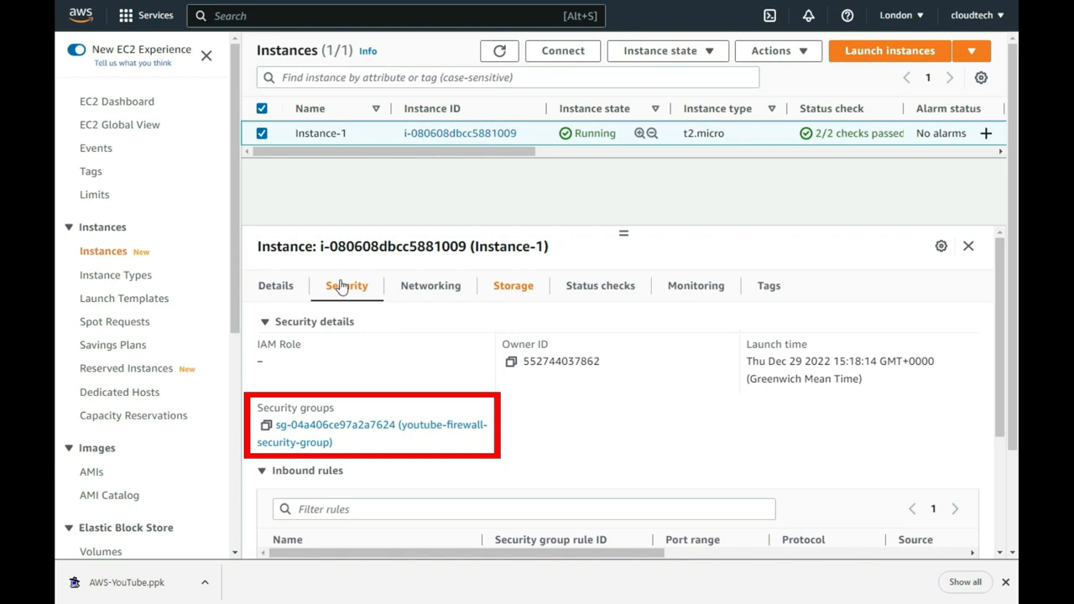
click(285, 288)
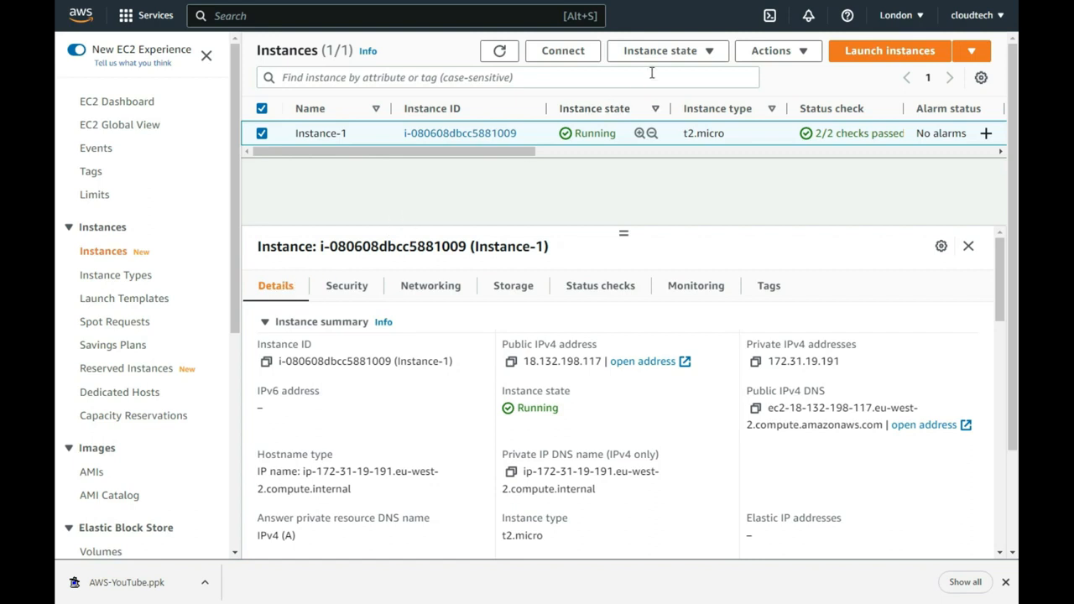
- View Instance-1's console screenshot showing the Ubuntu login prompt, then return to Instances
click(745, 52)
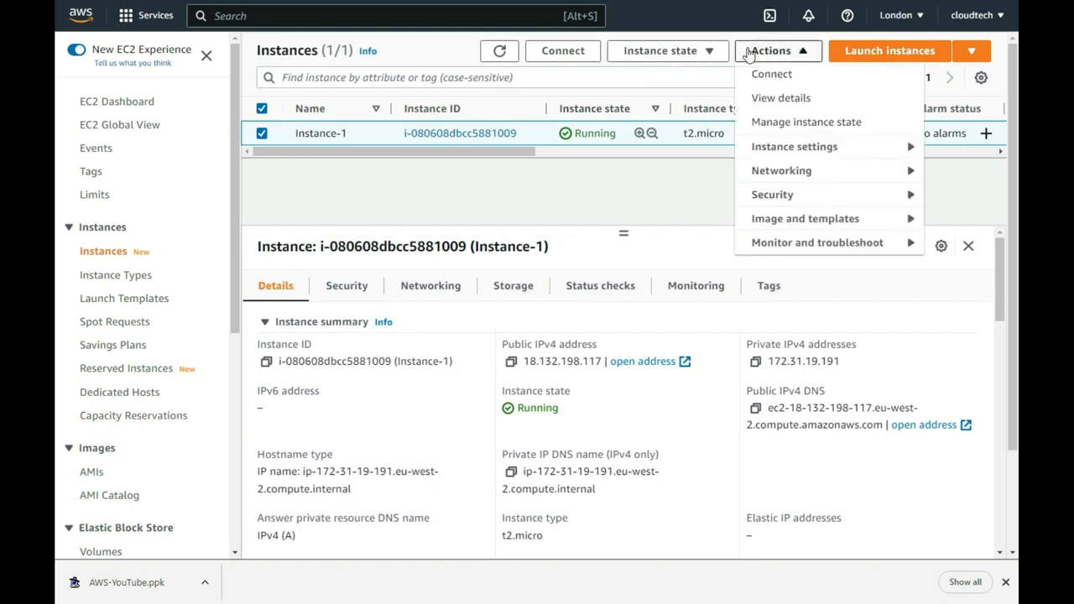
click(762, 248)
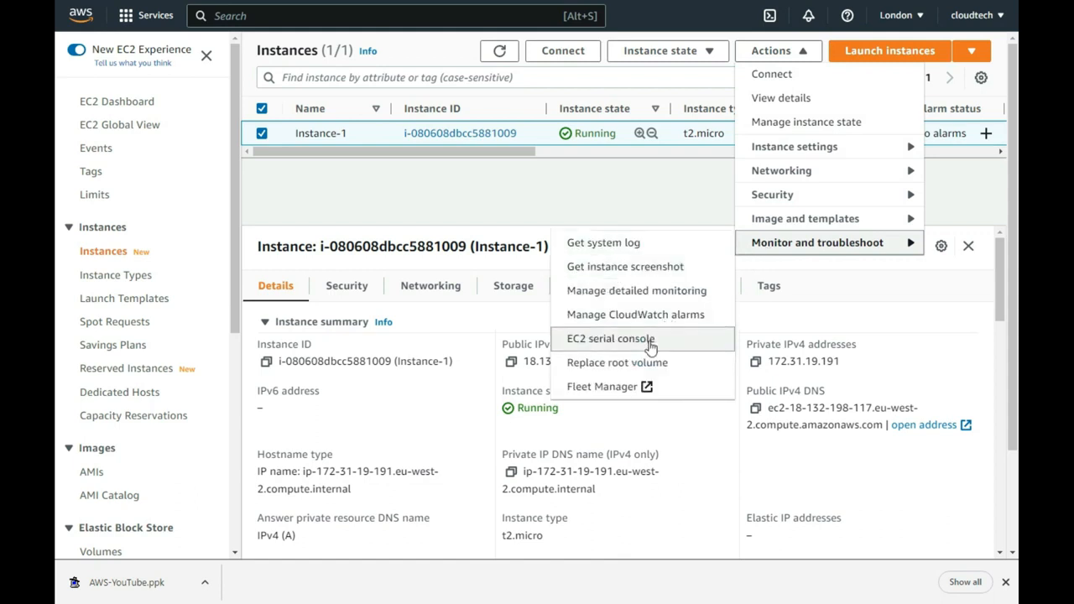
click(626, 277)
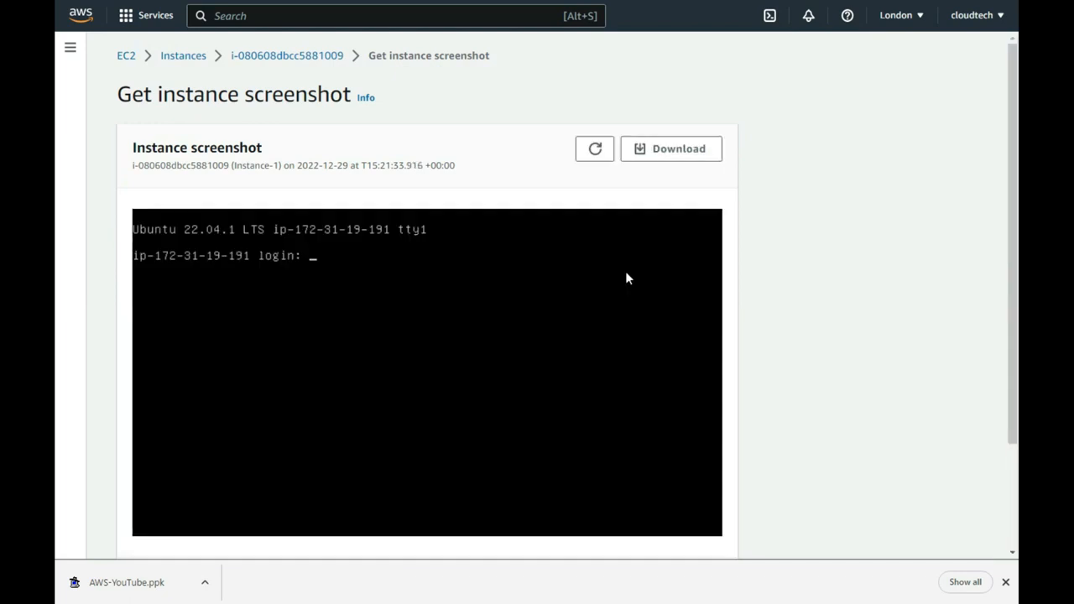
click(186, 57)
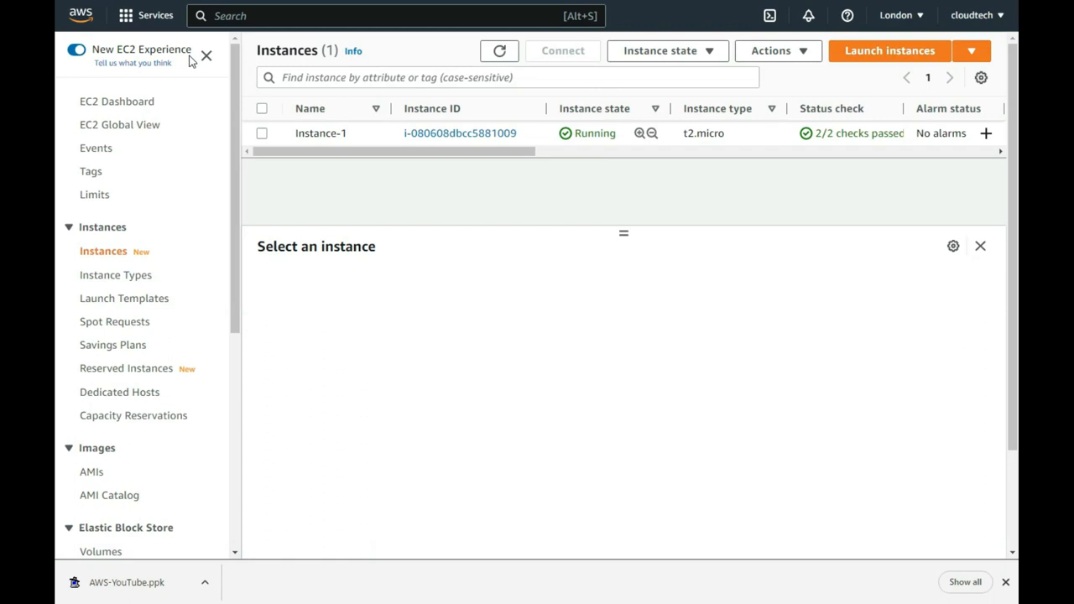
- Select Instance-1 in the EC2 instances list to show its details
click(260, 134)
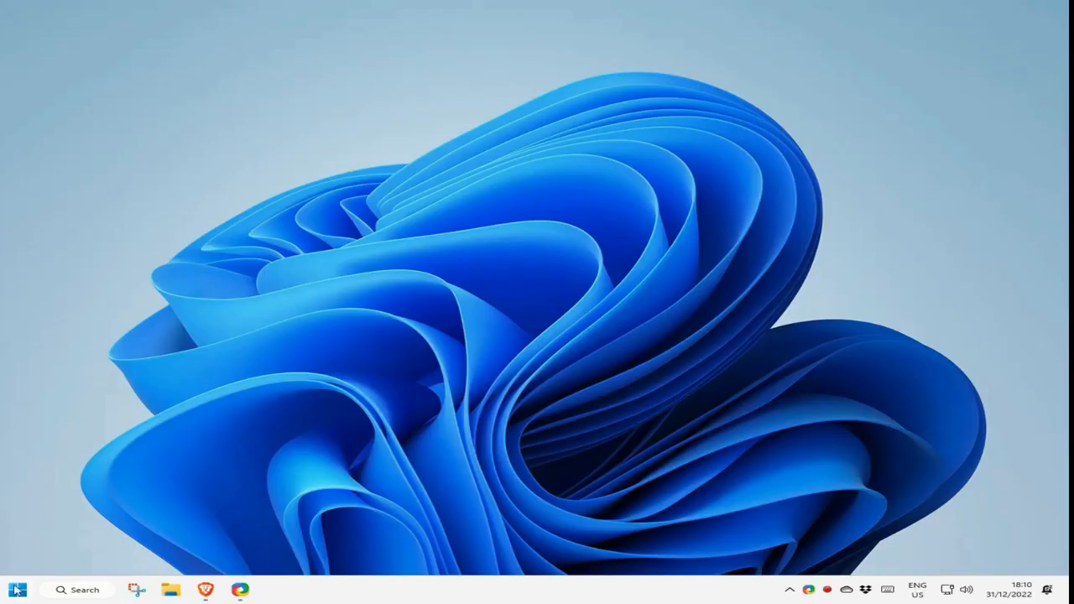
- Launch PuTTY and copy Instance-1's public IPv4 address 18.132.198.117 from the EC2 console
click(17, 590)
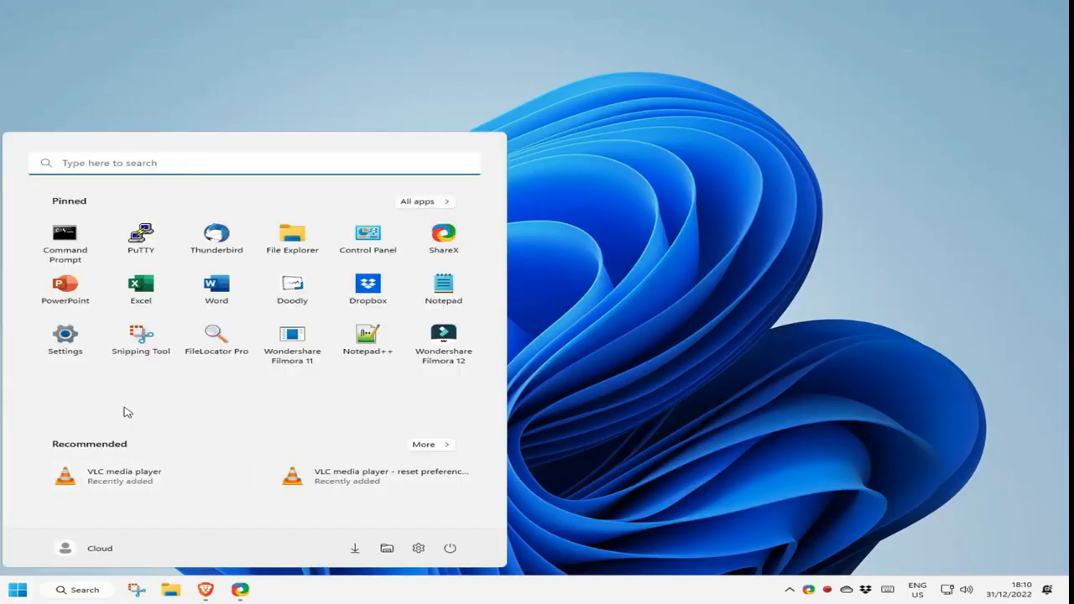
click(134, 240)
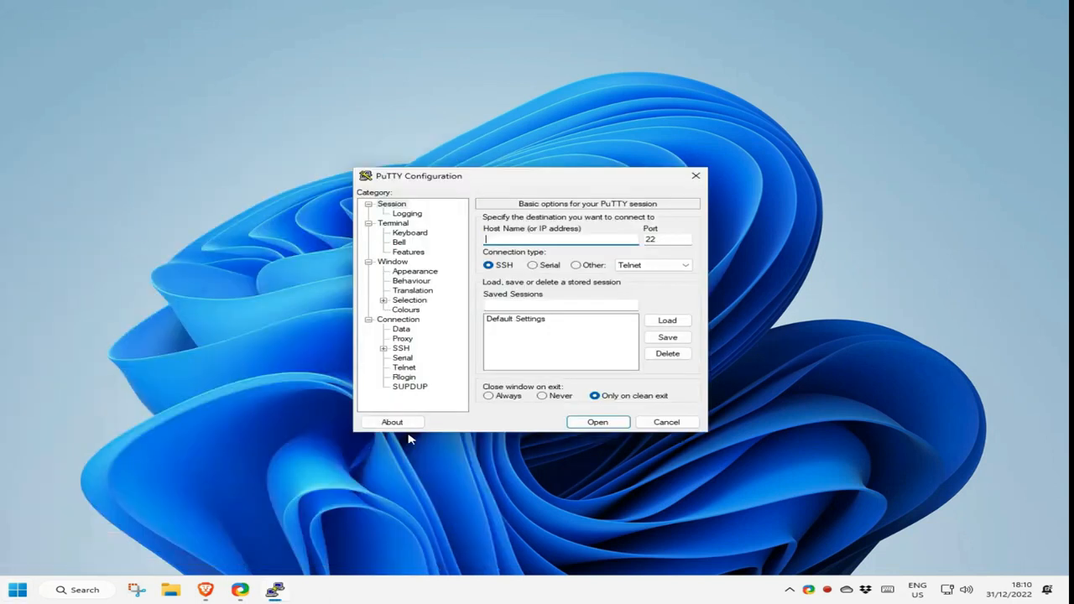
click(205, 590)
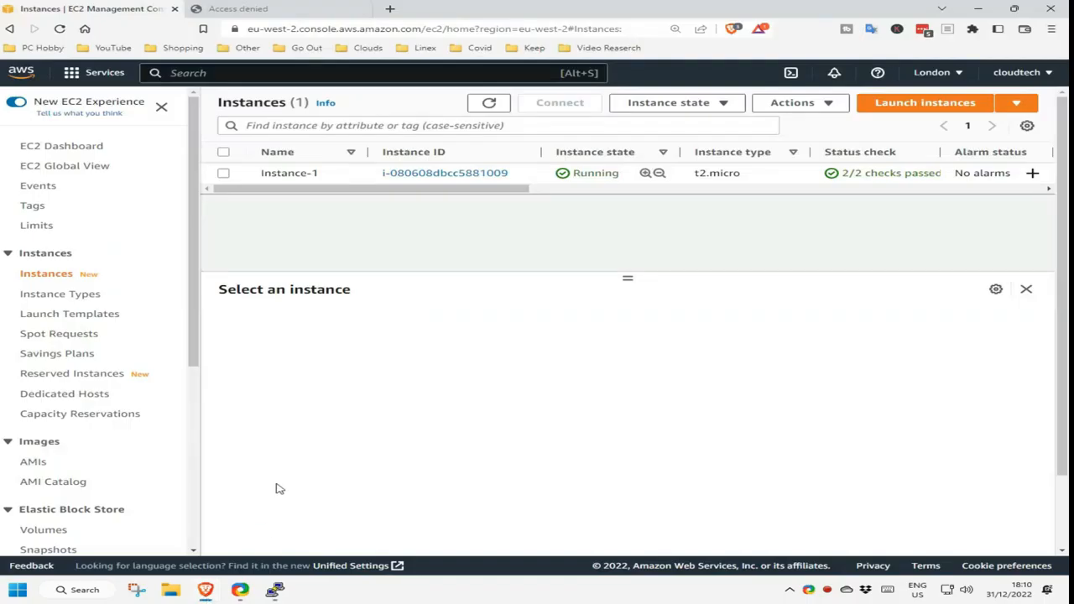
click(223, 174)
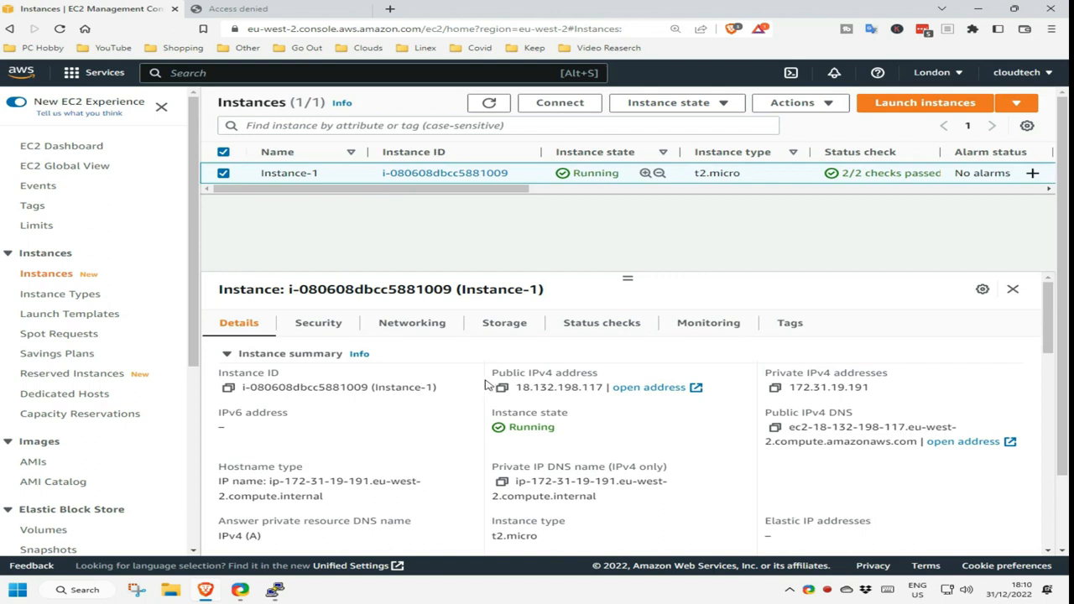
drag(606, 387, 509, 388)
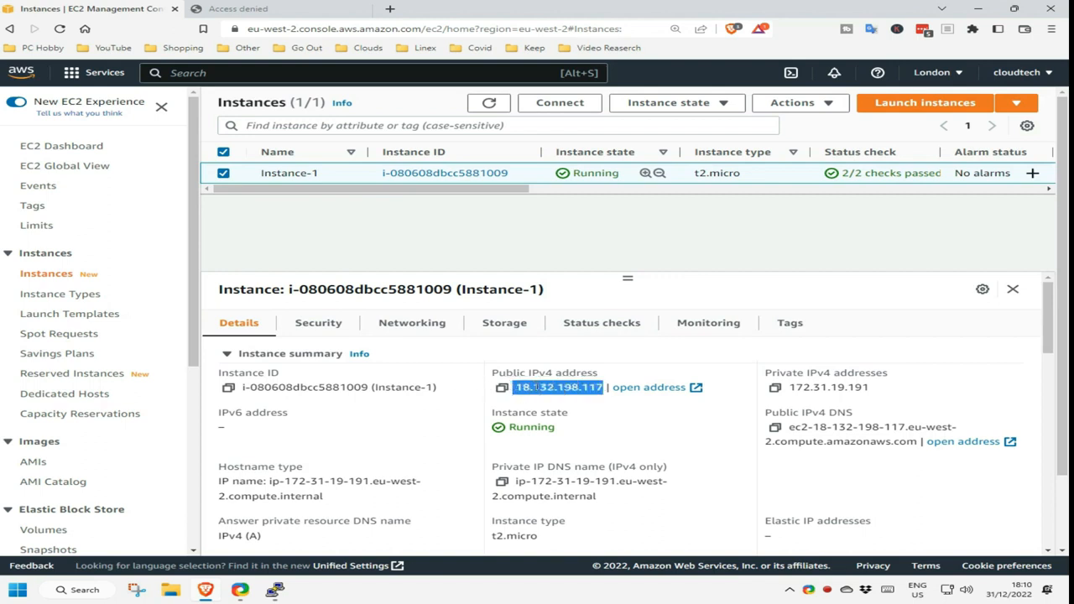
right_click(539, 388)
click(551, 397)
click(275, 590)
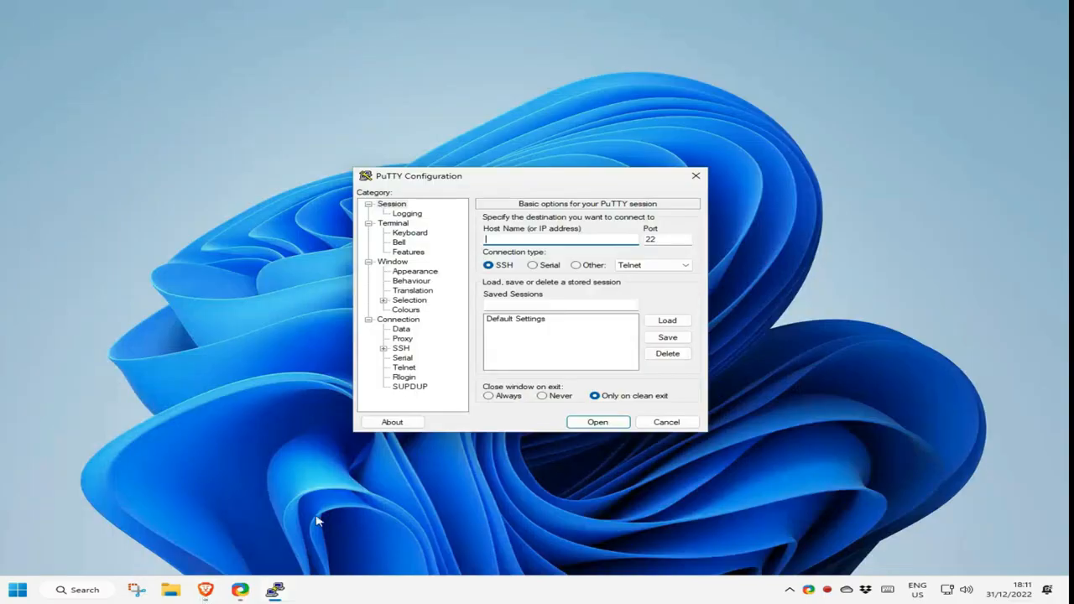
- Paste 18.132.198.117 as the host name and save the session as AWS
right_click(492, 237)
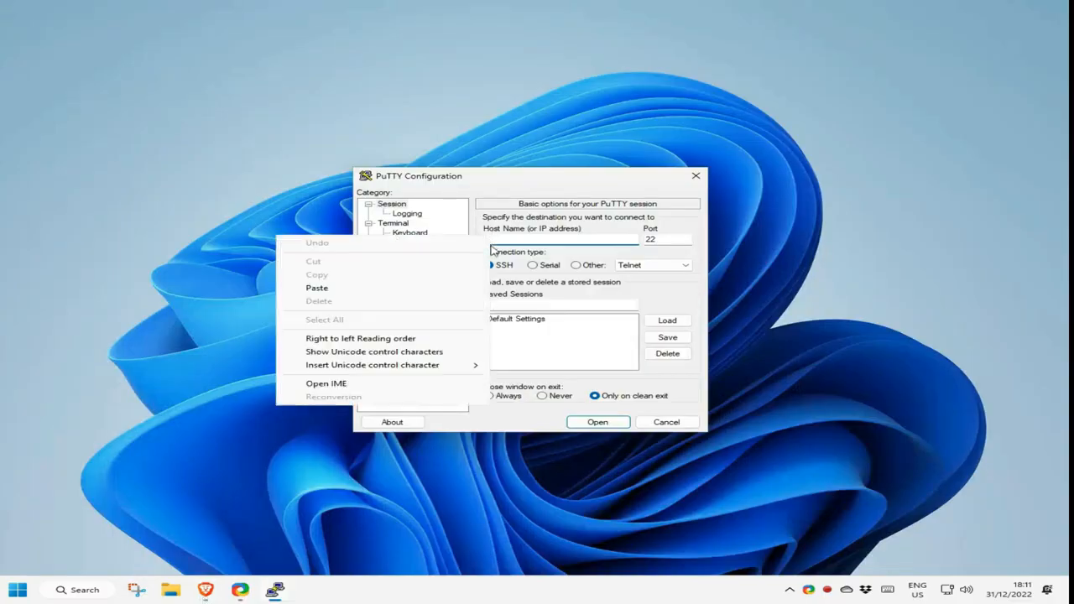
click(459, 288)
click(530, 302)
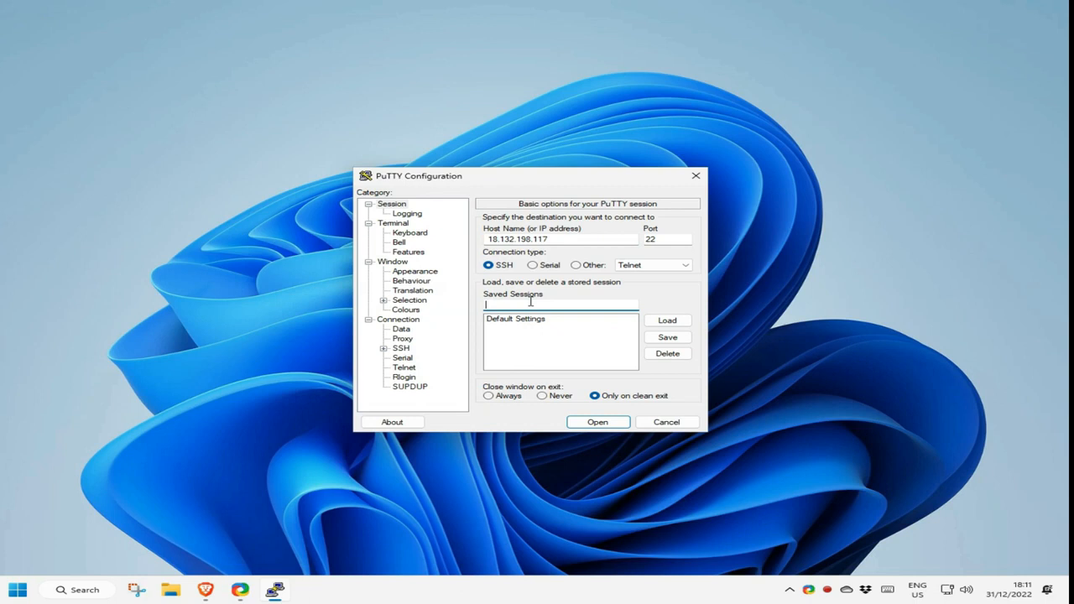
text(AWS)
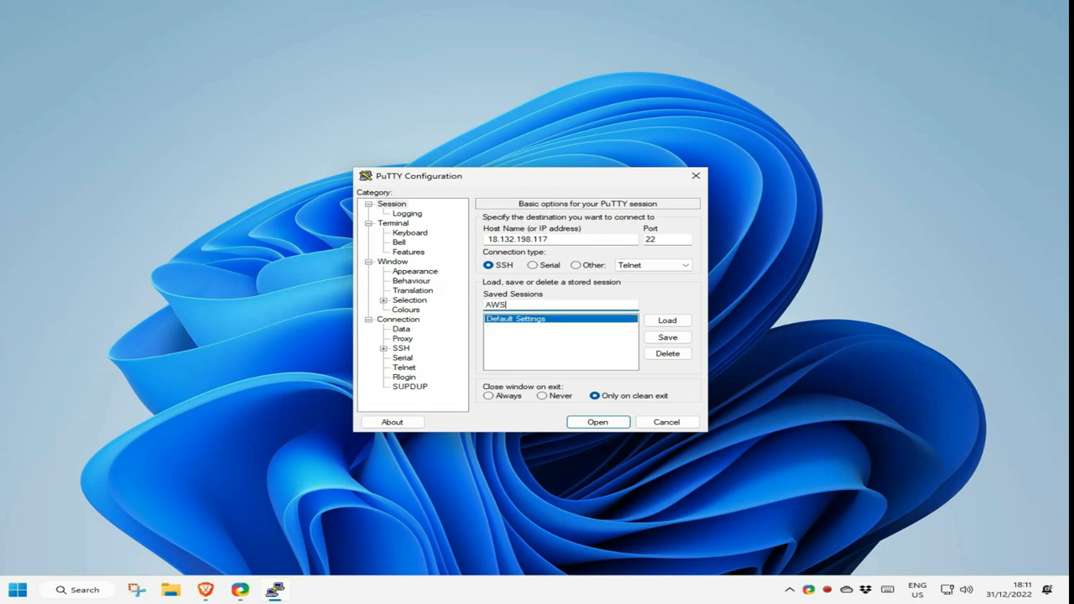
click(656, 337)
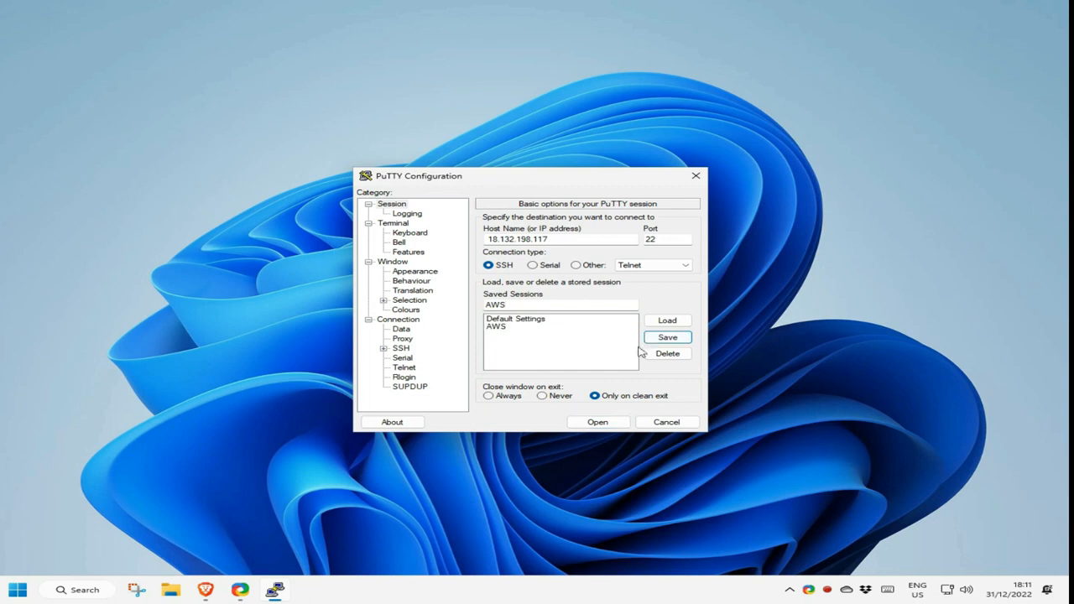
click(490, 239)
text(root)
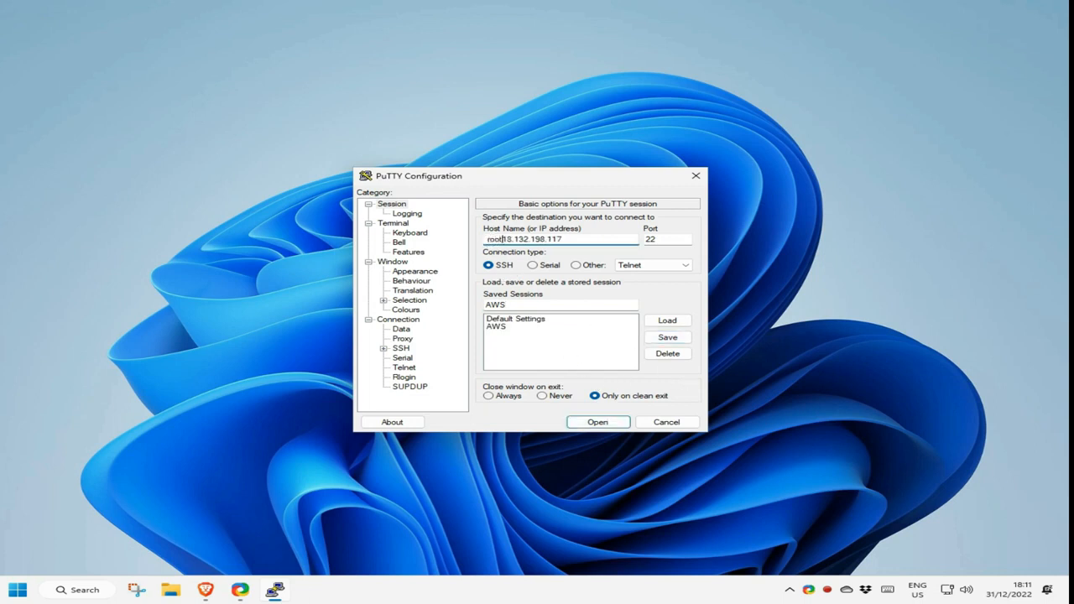
text(@)
click(574, 305)
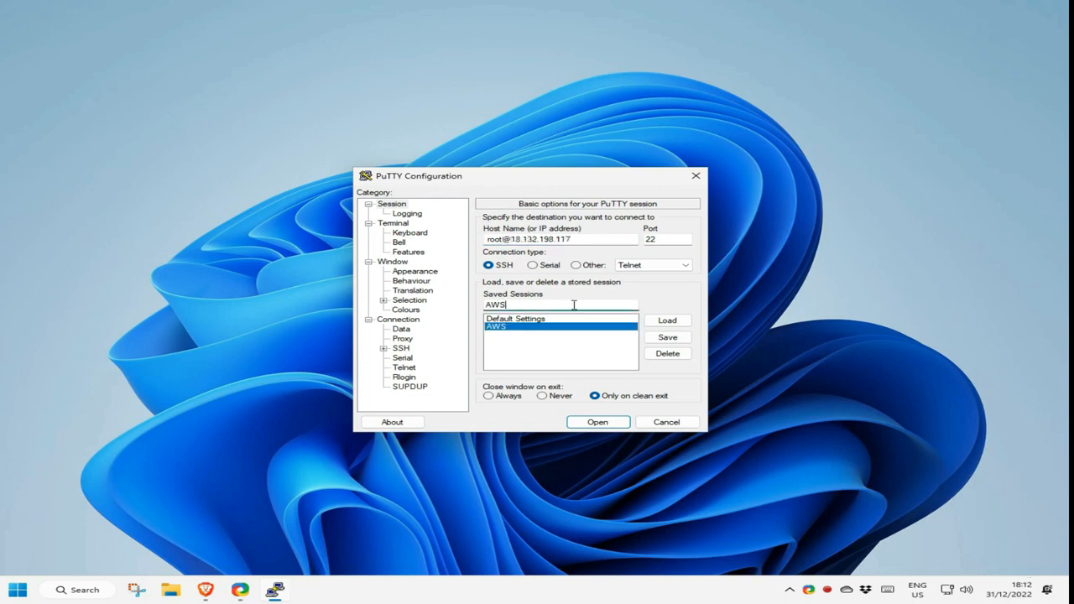
- Set AWS-YouTube.ppk as the private key under SSH > Auth > Credentials, then return to Session
click(384, 348)
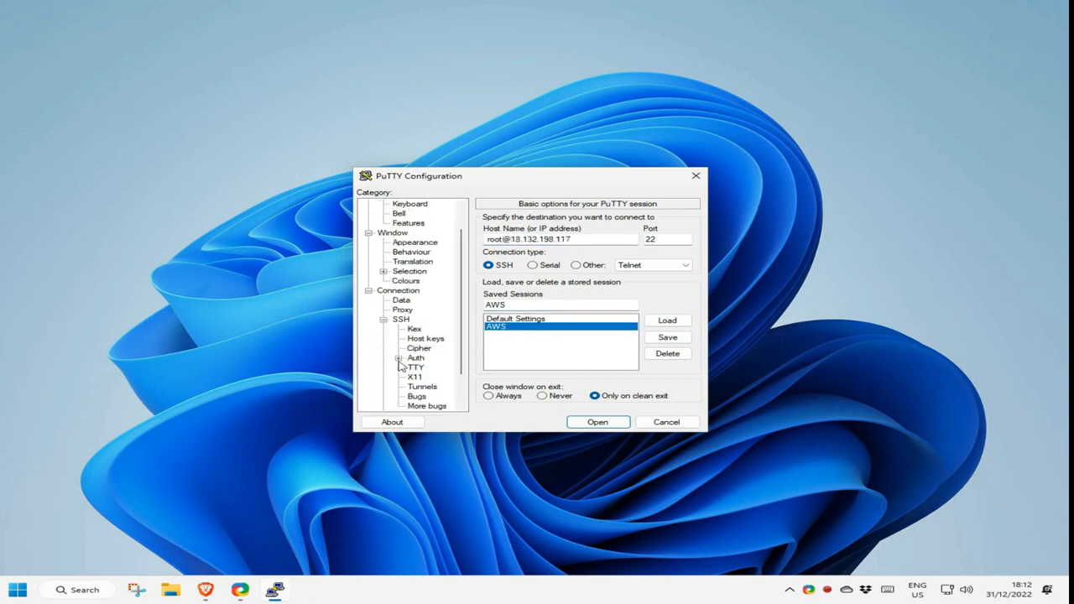
click(399, 359)
click(434, 368)
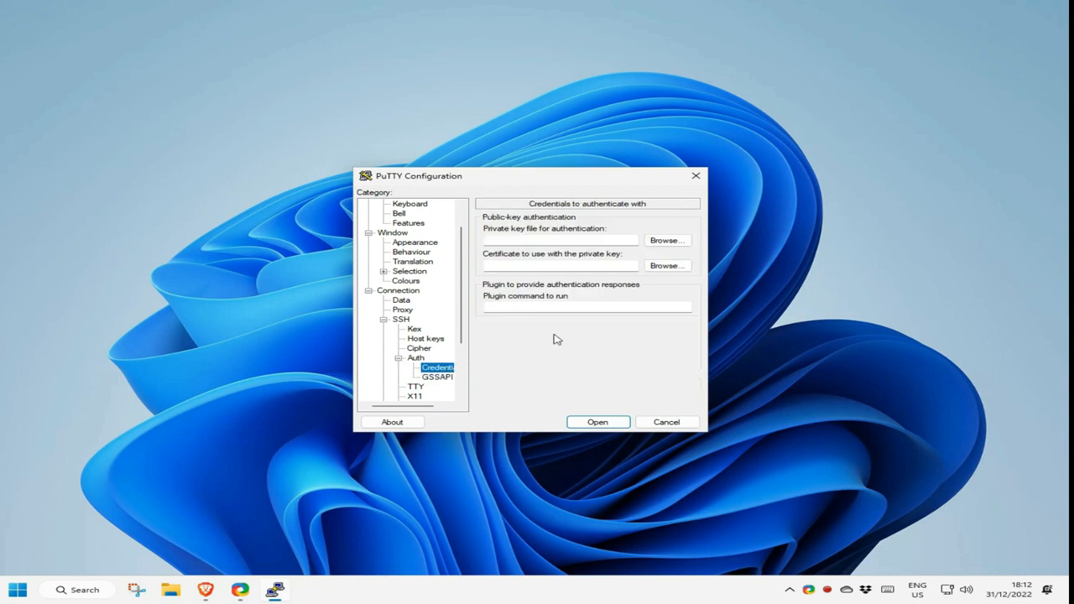
click(670, 245)
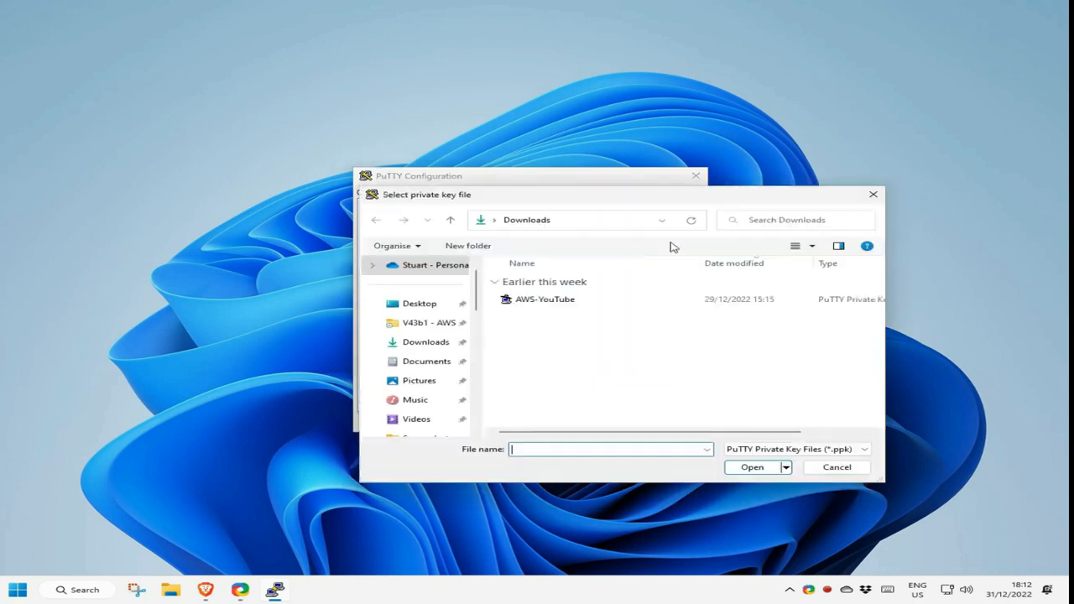
double_click(576, 298)
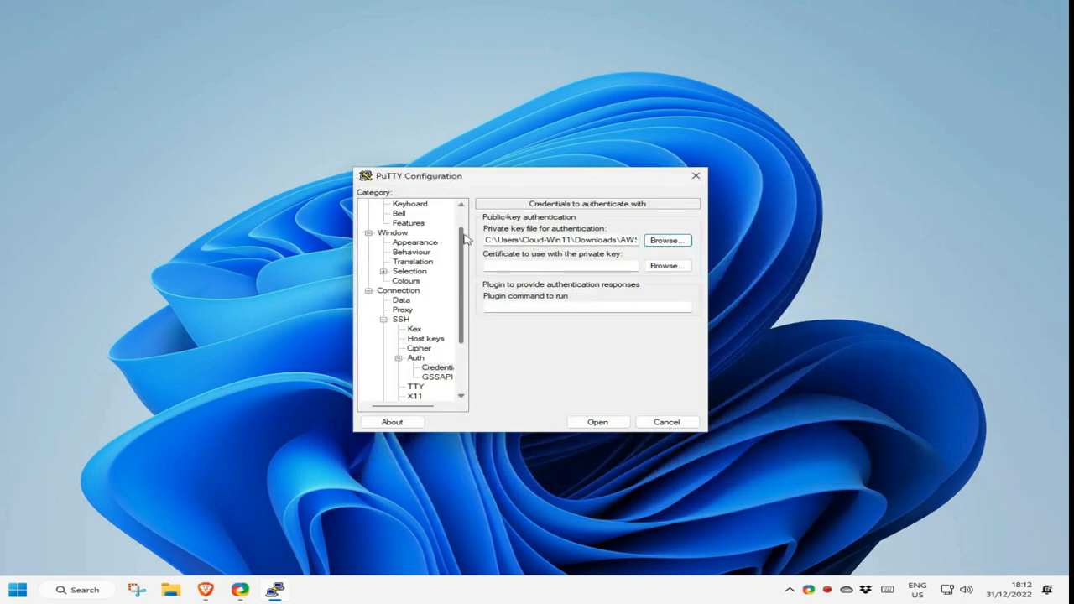
scroll(448, 249, up, 1)
click(392, 204)
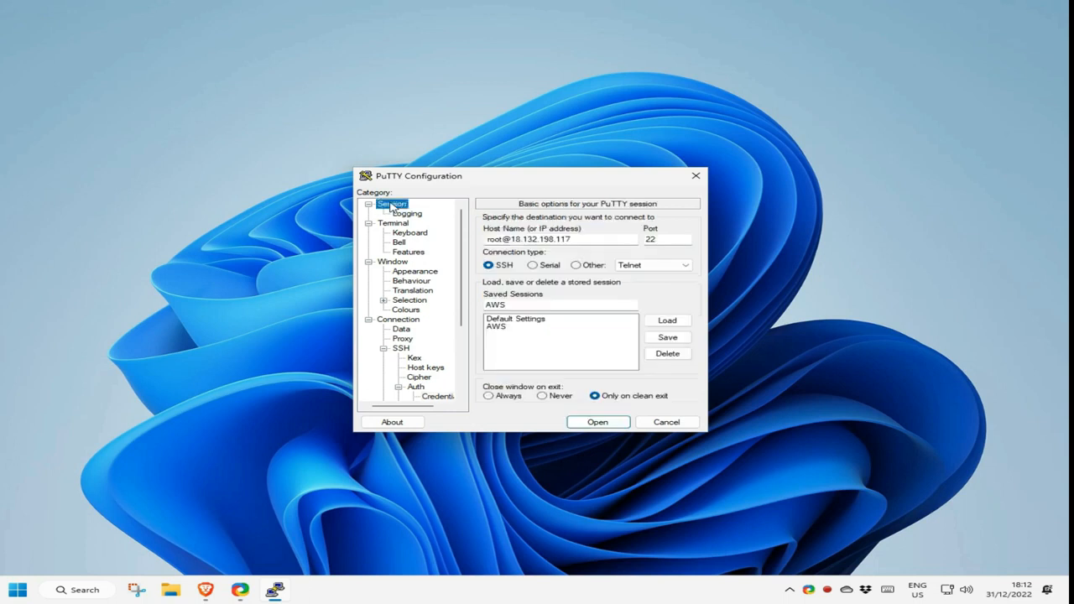
click(661, 337)
- Connect as root, accept the host key, and highlight the 'log in as ubuntu' reply
click(597, 421)
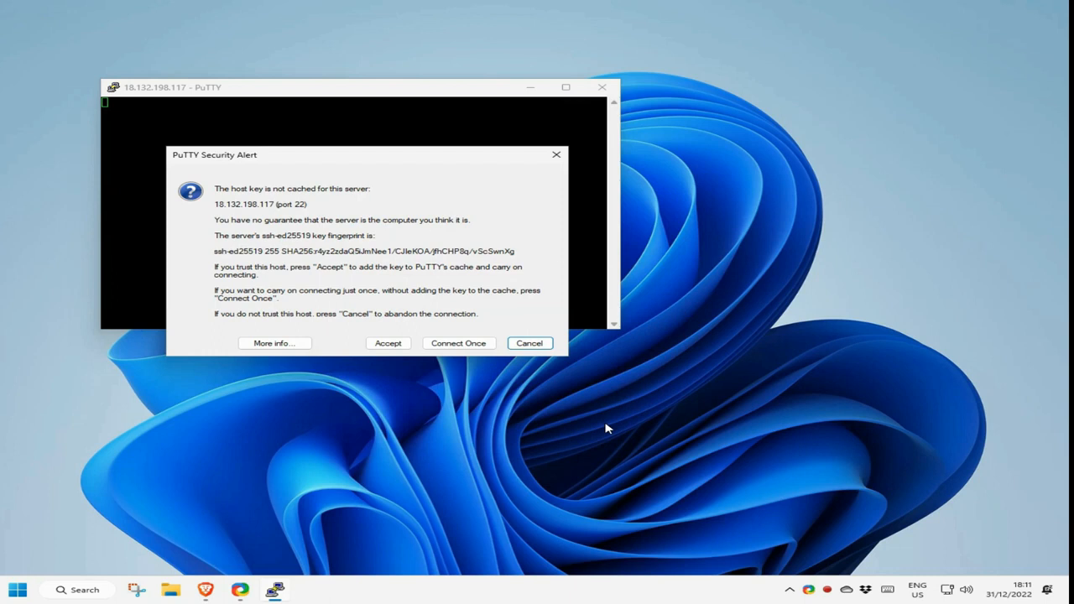
click(390, 344)
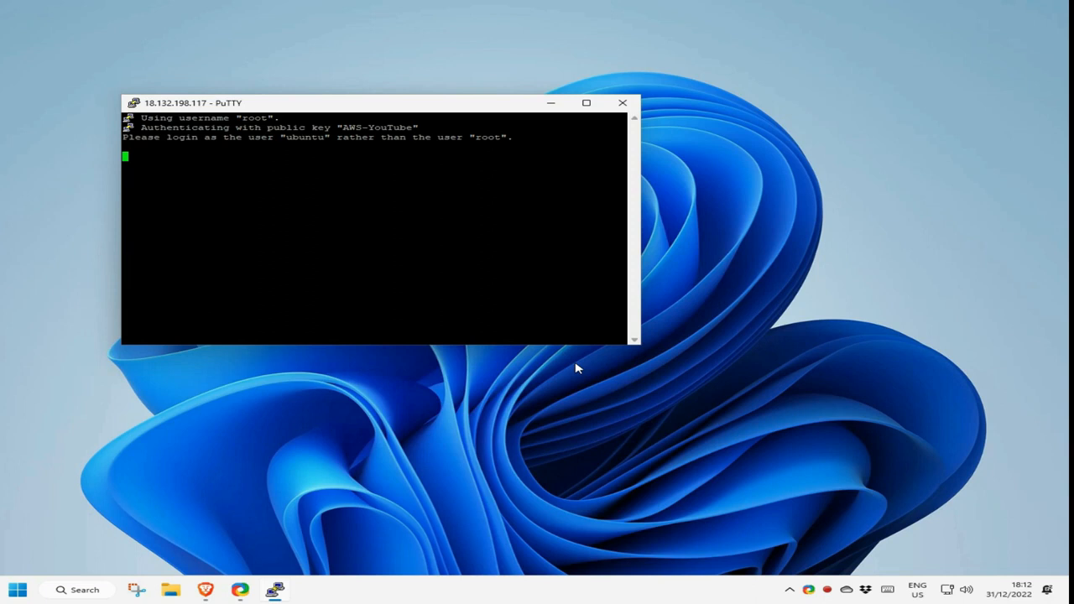
drag(510, 137, 124, 136)
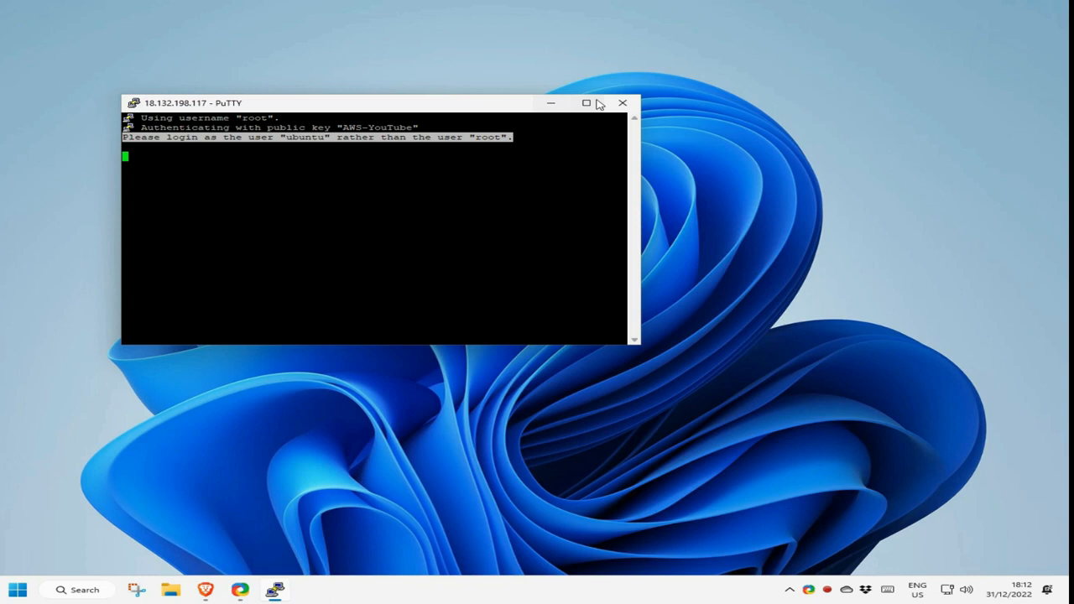
- Close the refused root terminal, relaunch PuTTY and load the saved AWS session
click(623, 102)
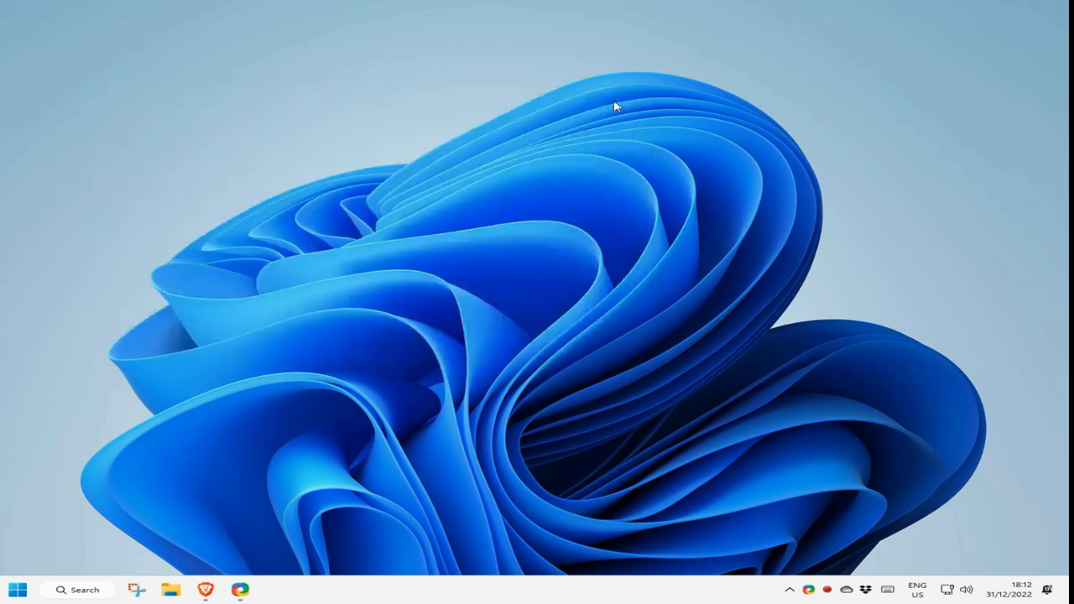
click(22, 588)
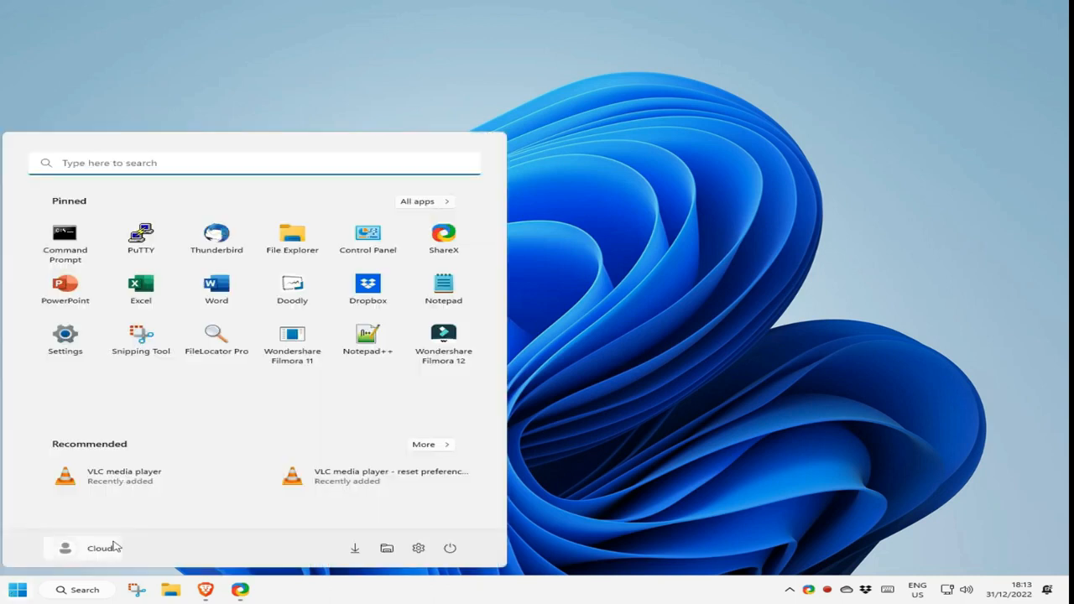
click(141, 239)
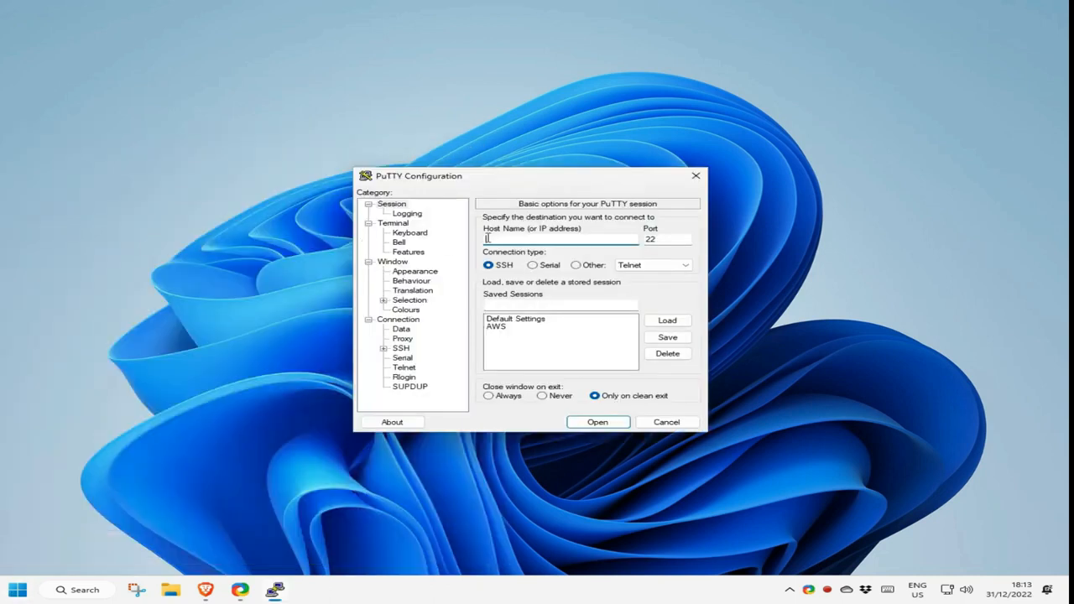
click(506, 327)
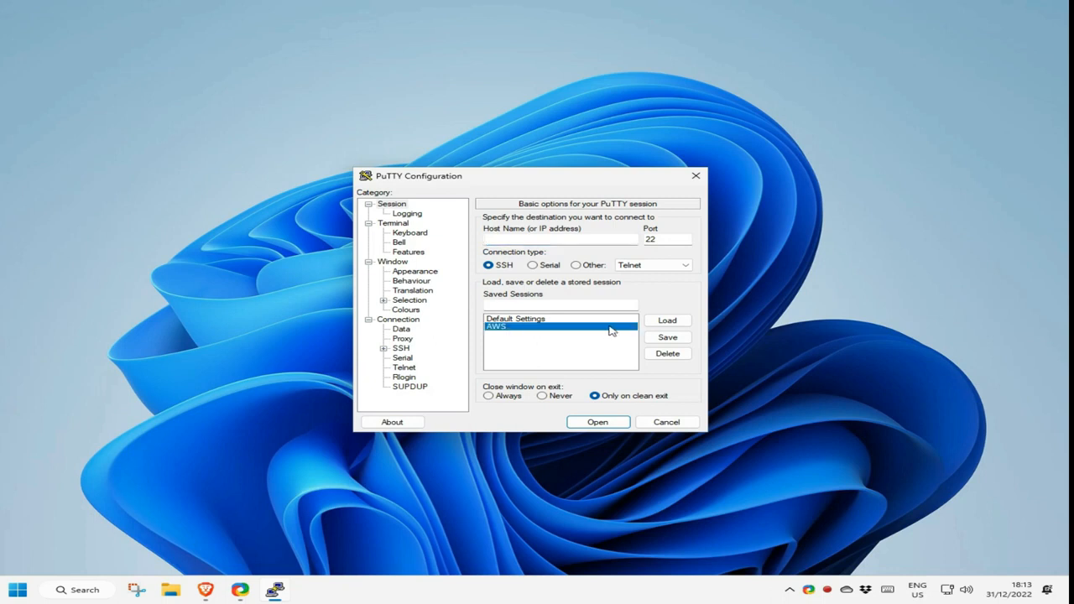
click(664, 322)
click(500, 240)
key(BackSpace)
key(BackSpace)
key(BackSpace)
key(BackSpace)
text(ubuntu@18.132.198.117)
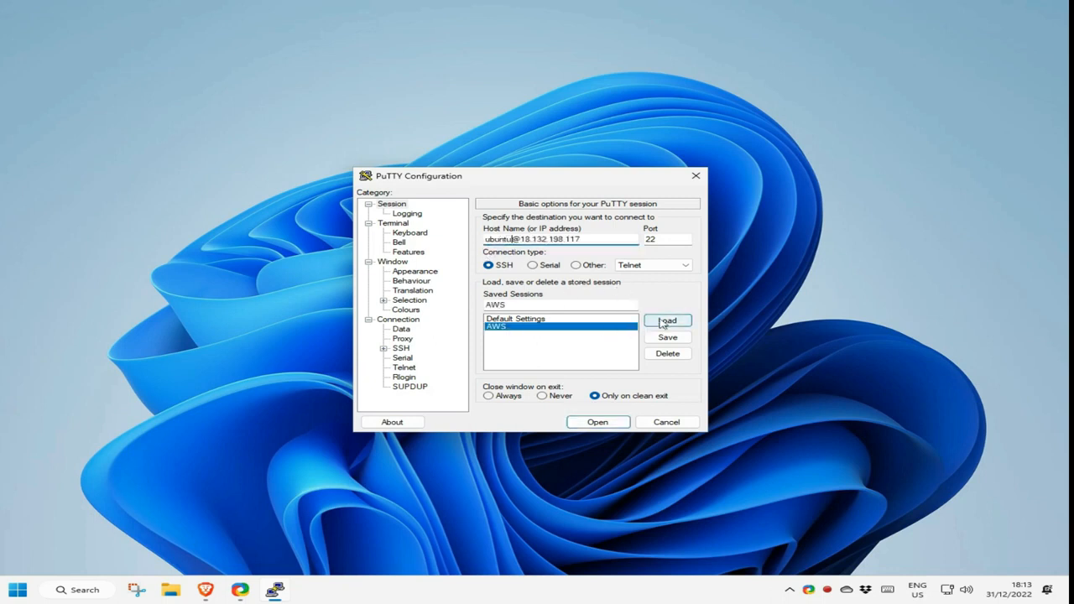
click(669, 340)
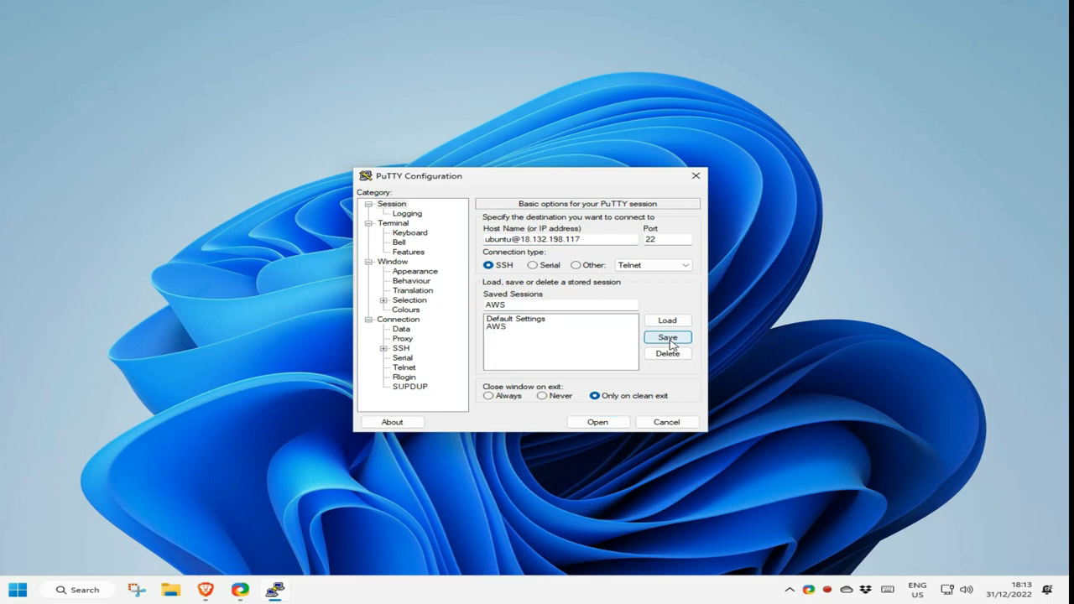
click(619, 422)
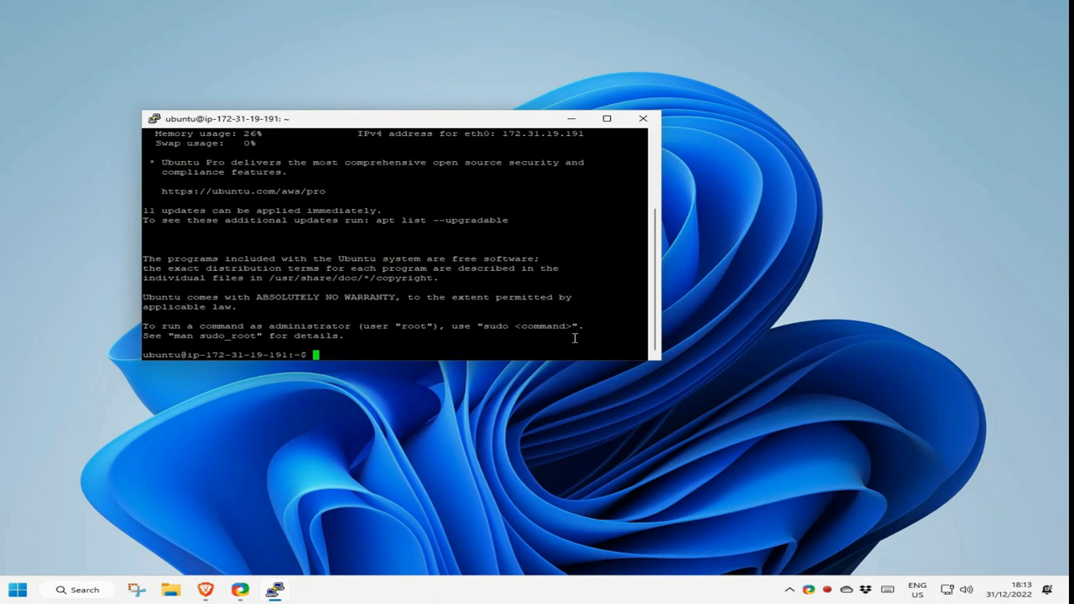
- Run df to list disk usage (/dev/root 24% used), then close the PuTTY session
text(df)
key(Return)
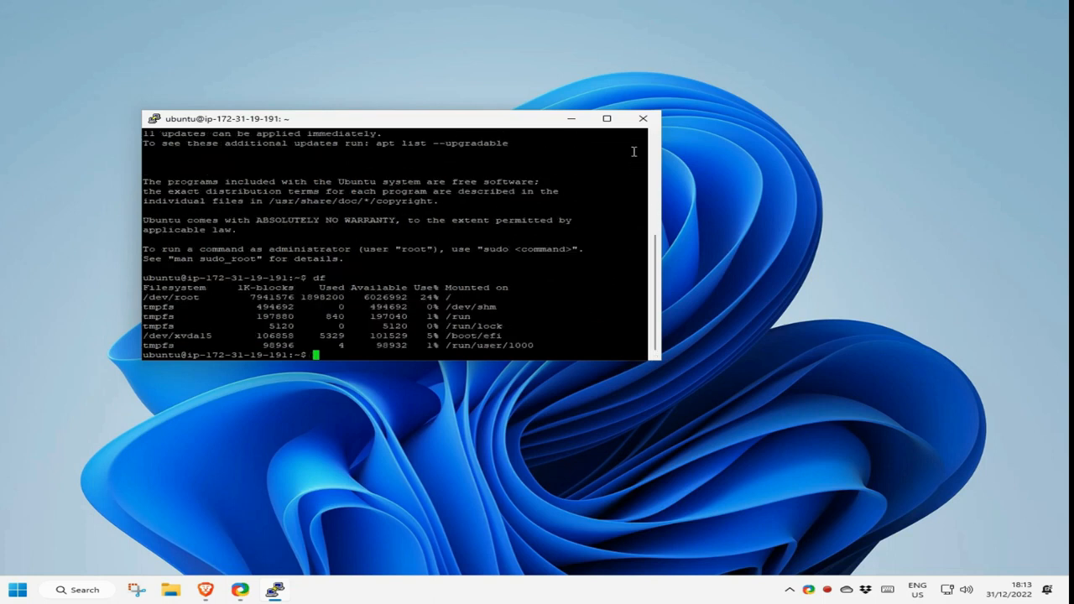
click(643, 119)
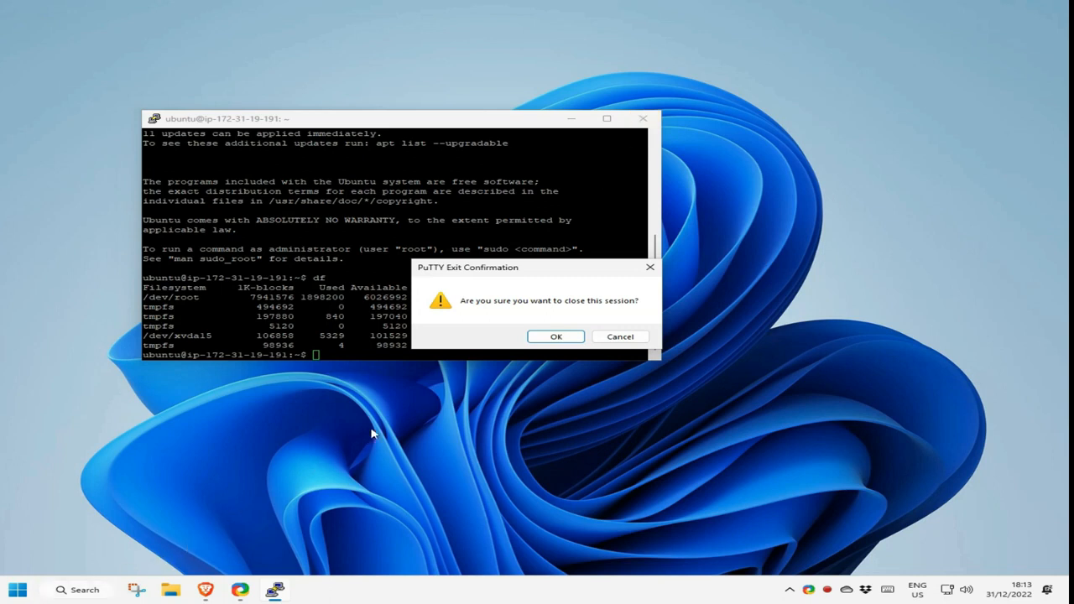
click(543, 344)
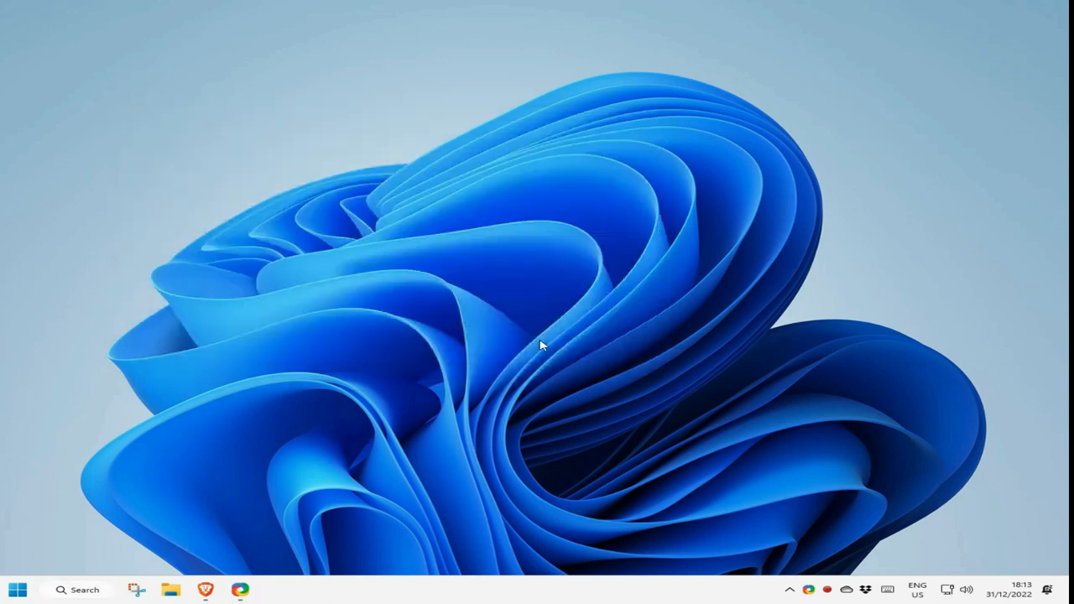
- Back in the EC2 console, open Connect to instance for Instance-1
click(206, 590)
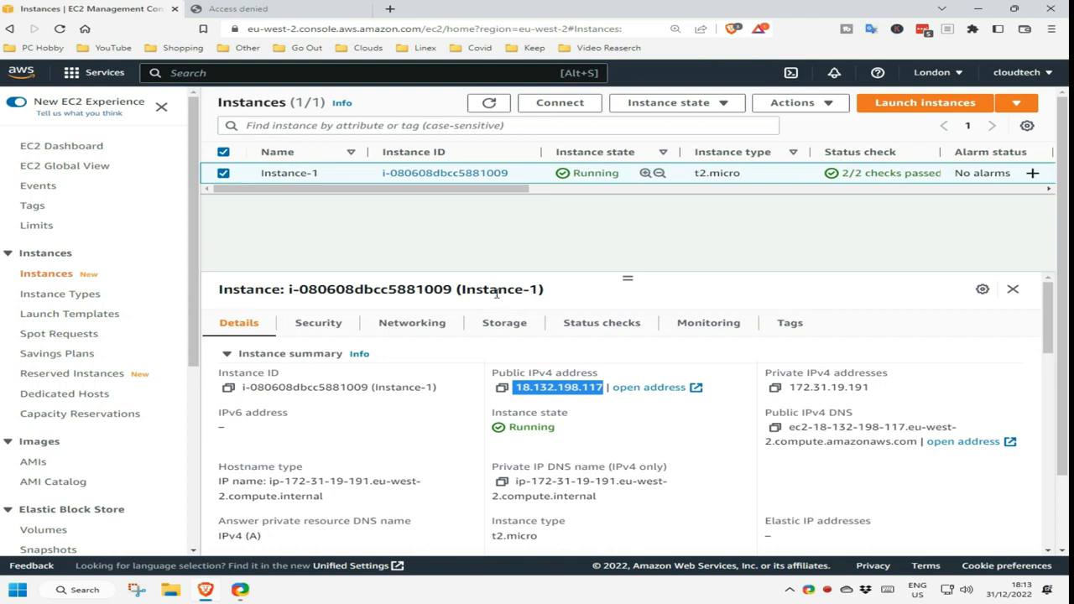
click(560, 103)
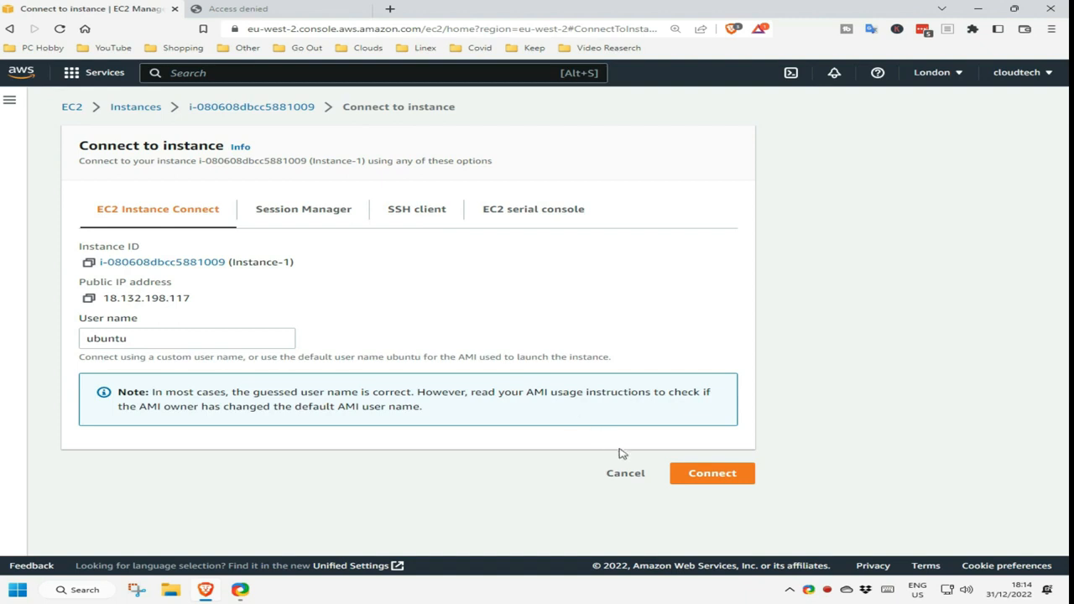
click(686, 472)
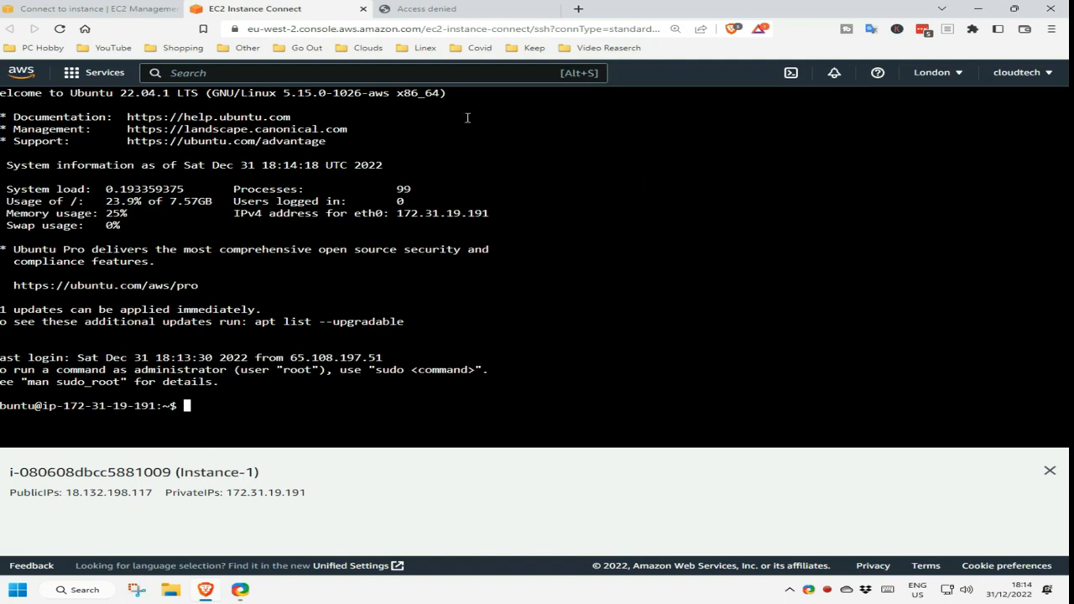
click(364, 9)
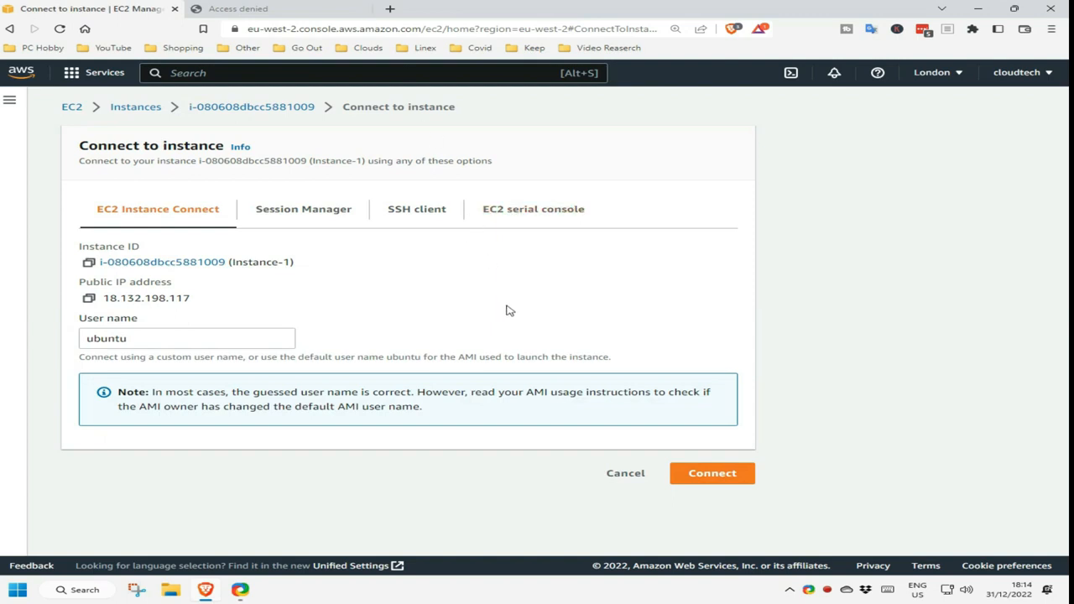
- Change the Instance Connect user name from ubuntu to root and connect
double_click(162, 337)
key(BackSpace)
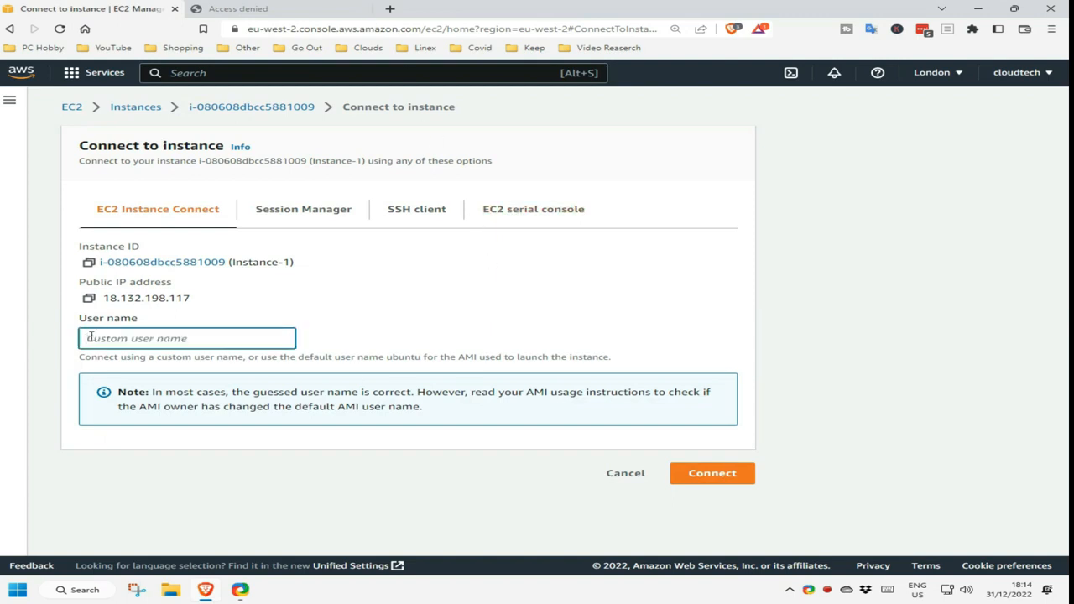
text(root)
click(702, 477)
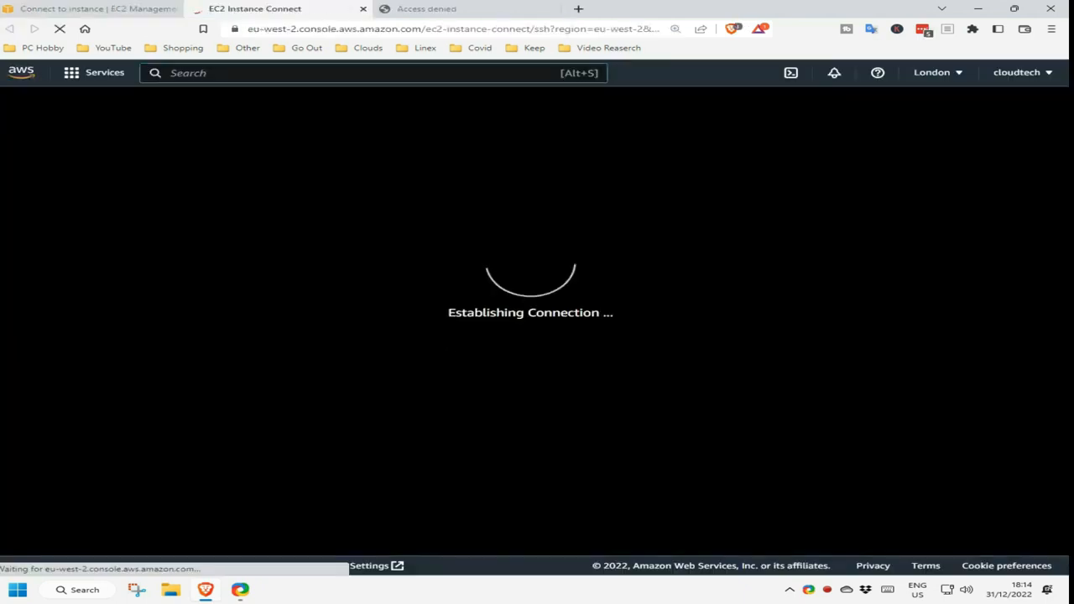